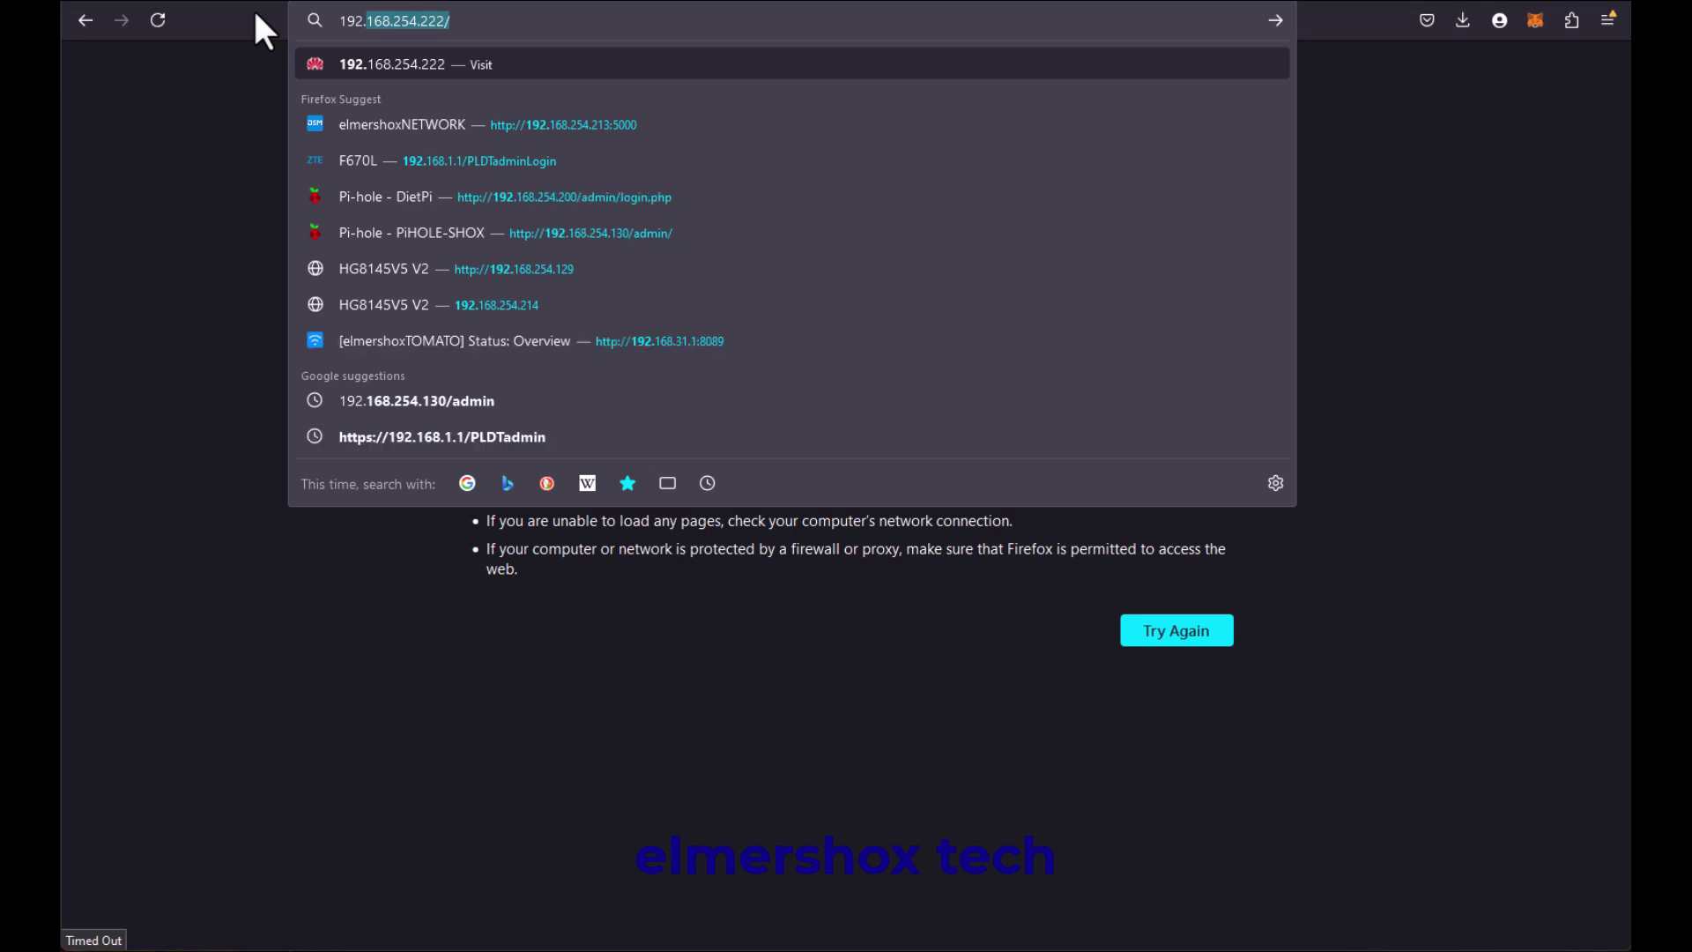
Step: Load the switch login page at 192.168.0.1 and enter username admin, moving to the password field
text(168.0.1)
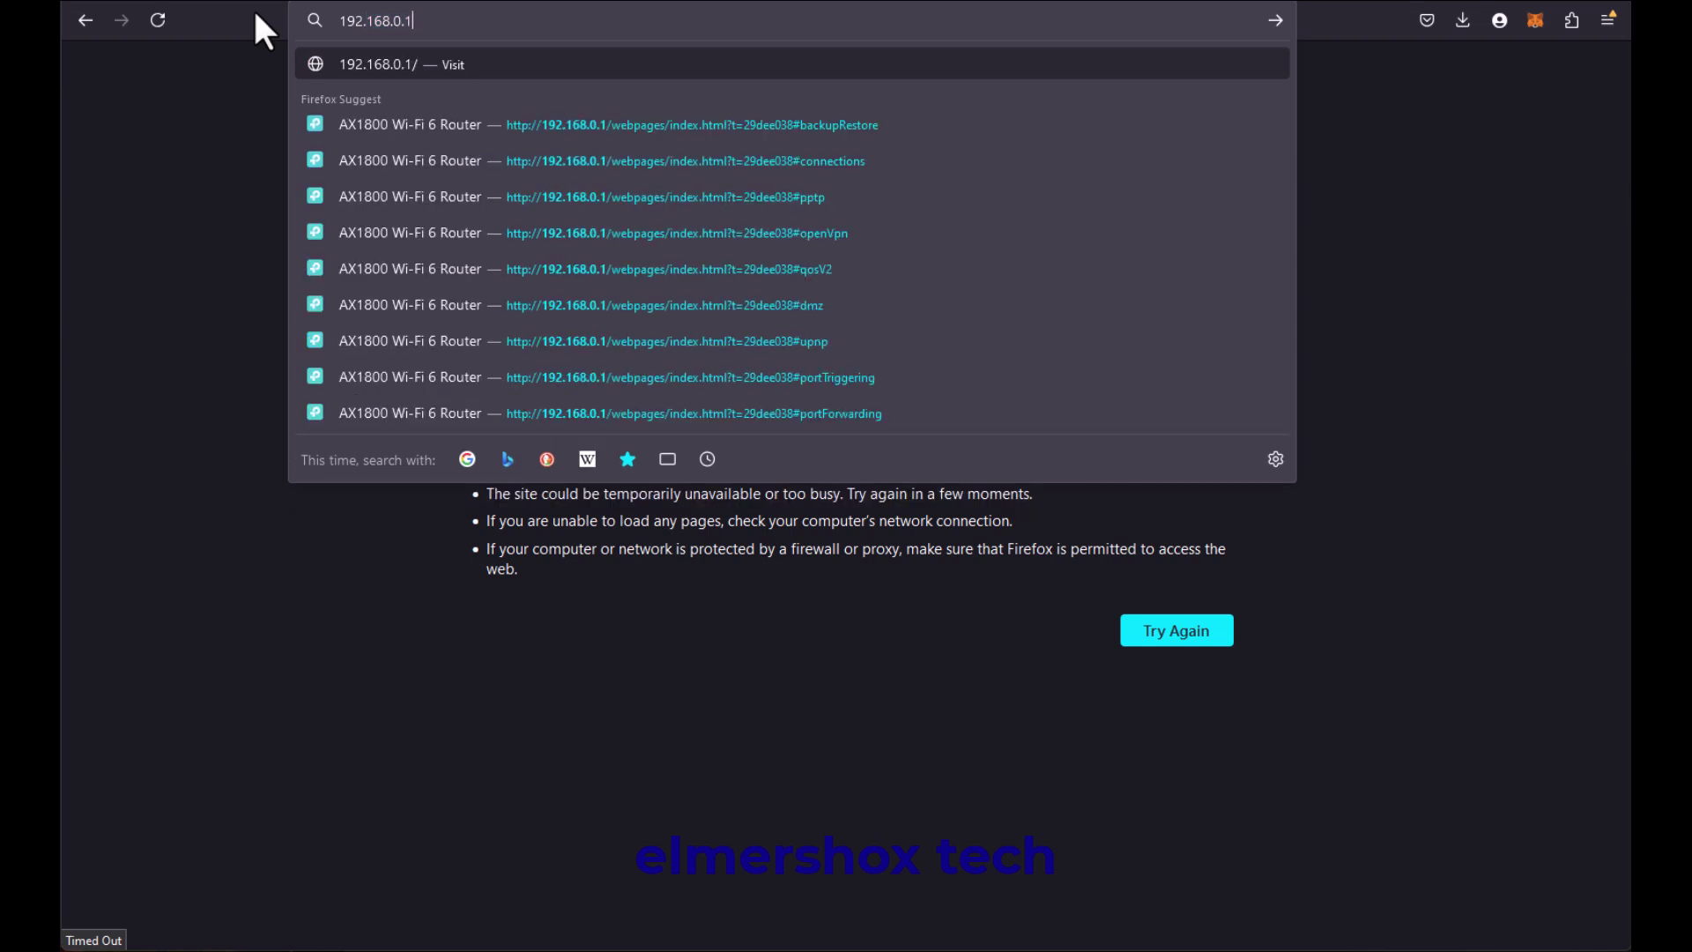
key(Return)
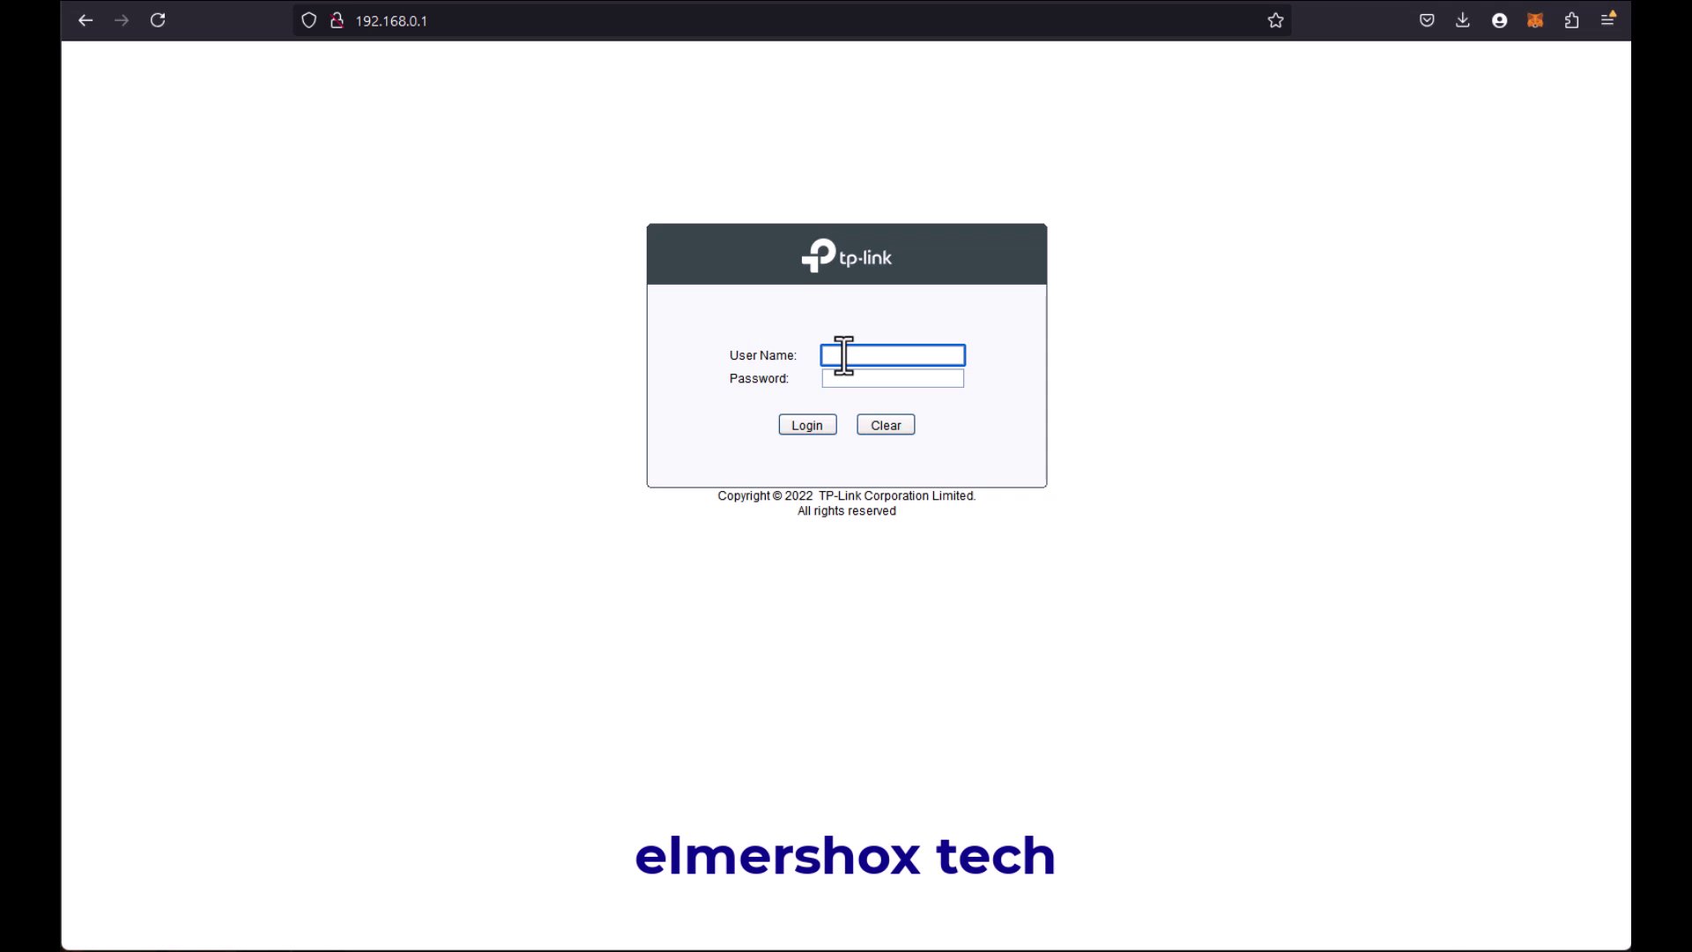
text(admin)
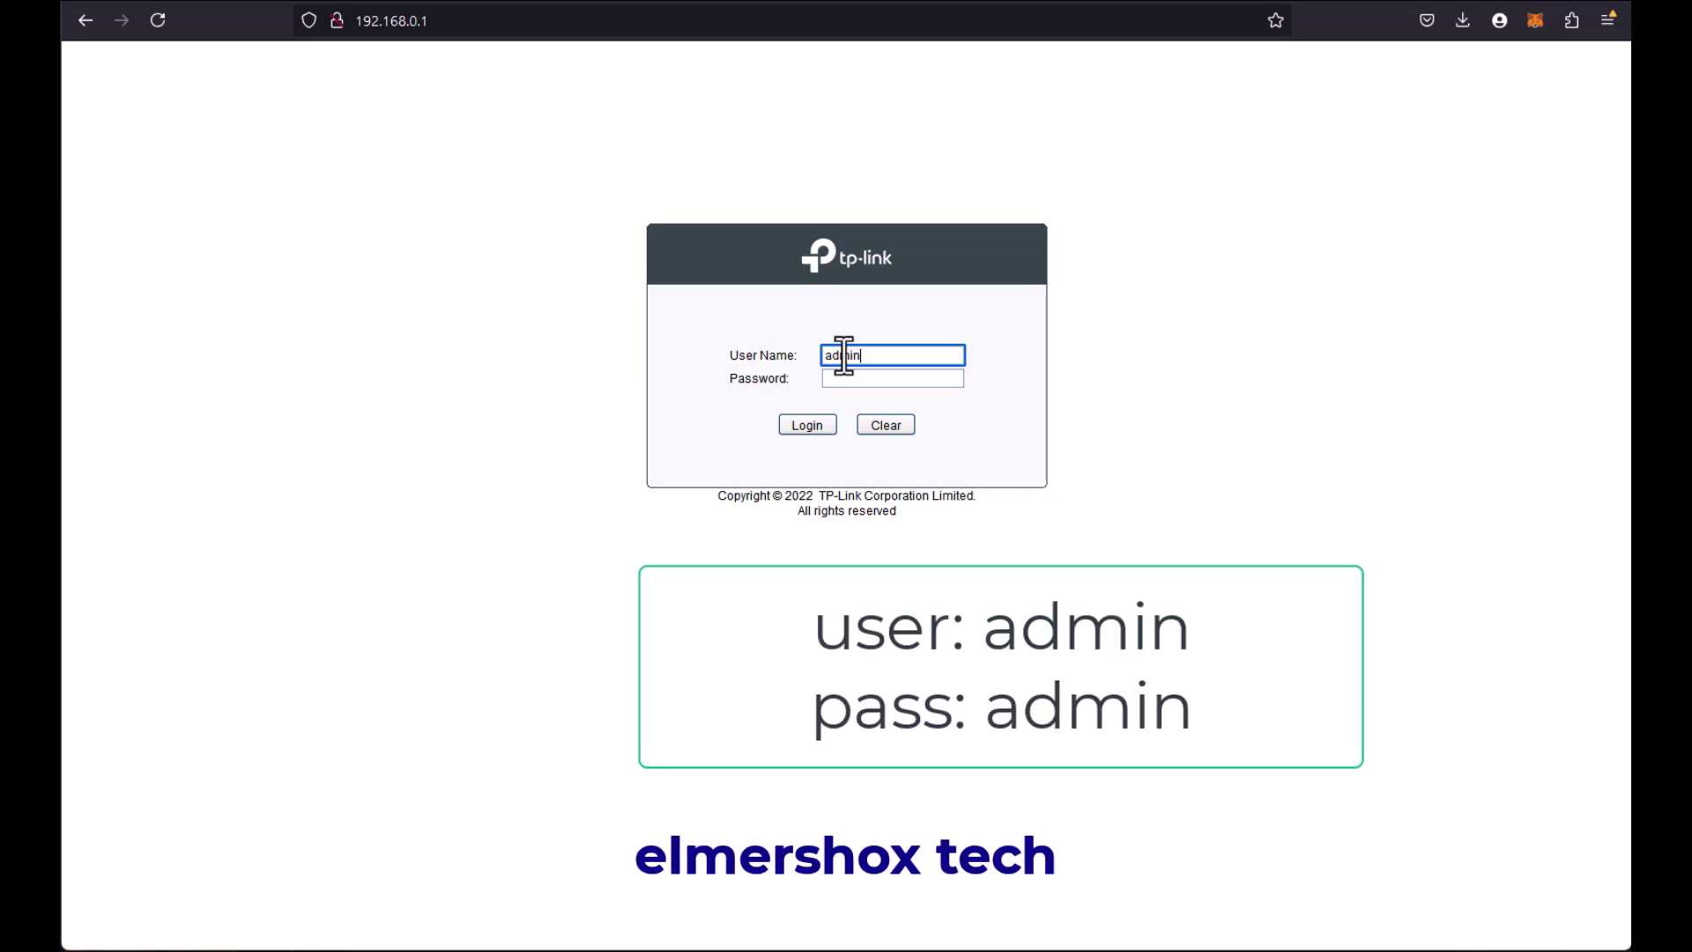
key(Tab)
text(admin)
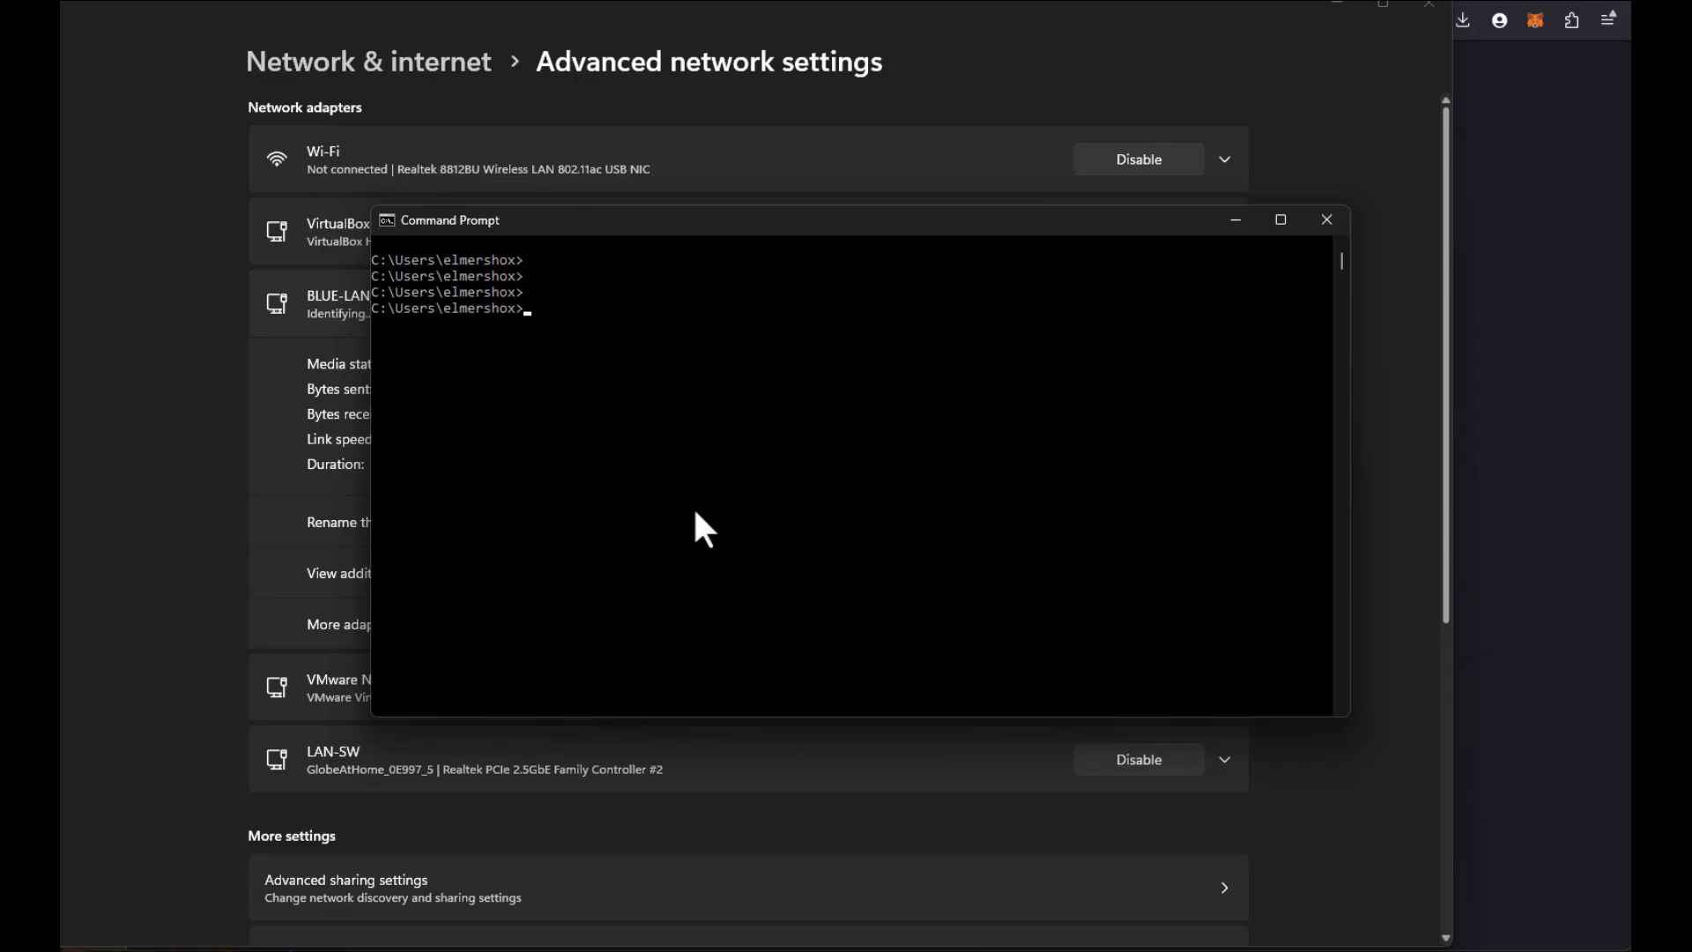
Step: Run ipconfig and mark the BLUE-LAN_CABLE adapter's 192.168.0.x address details
text(ipconfig)
key(Return)
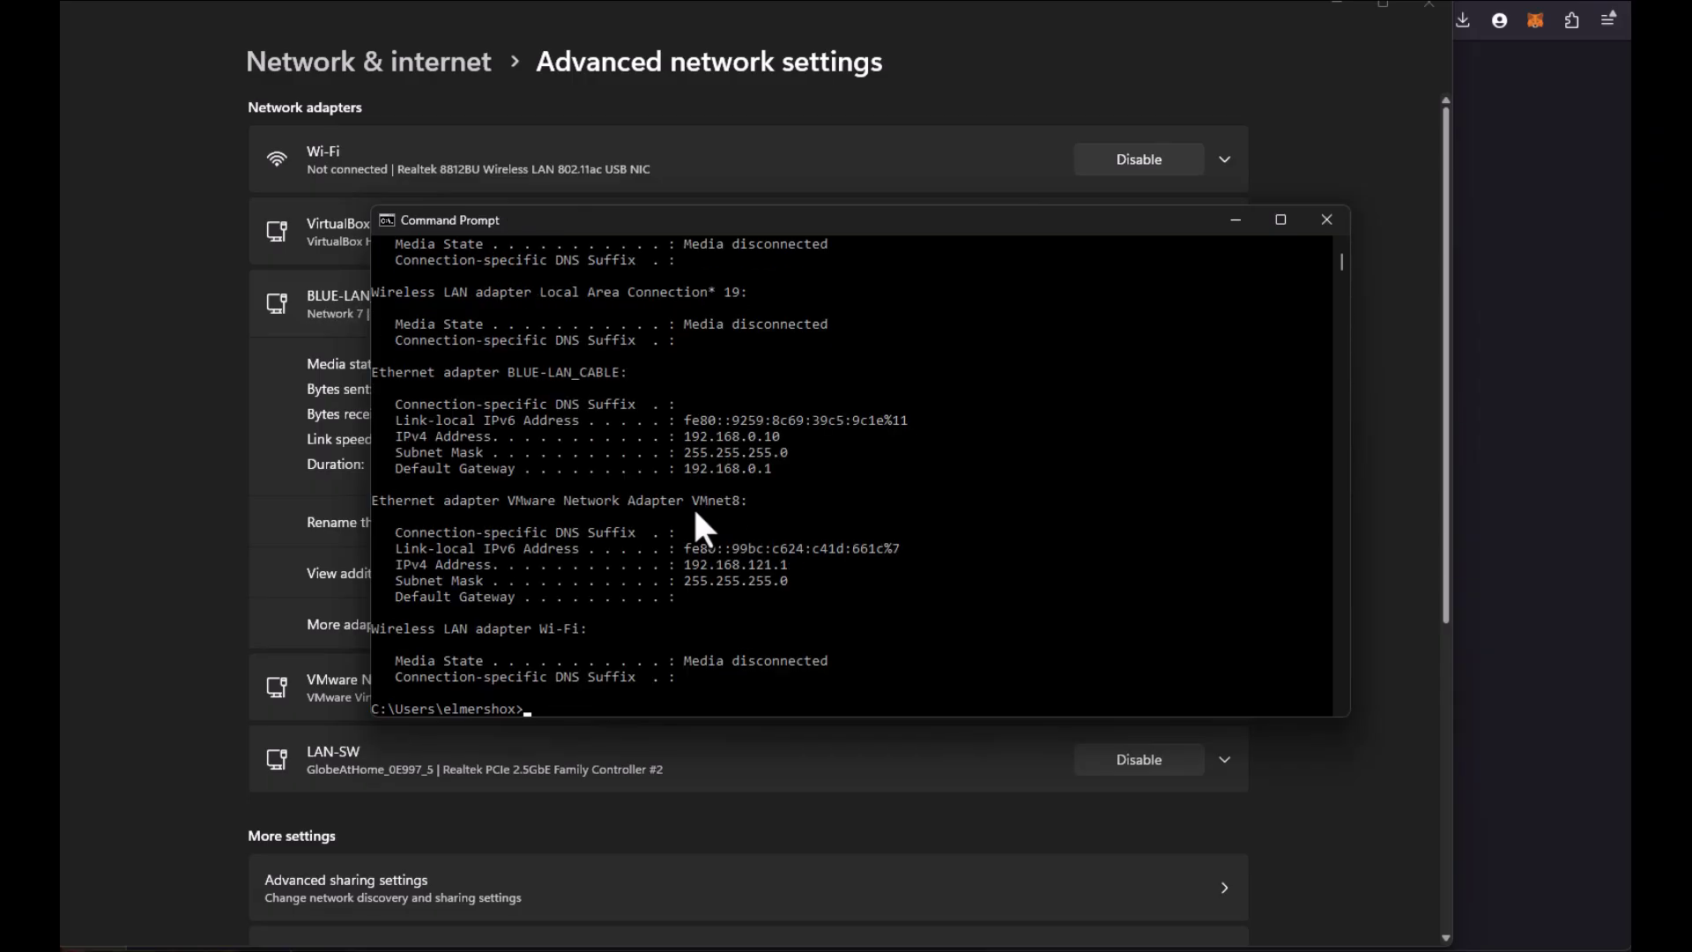
drag(788, 470, 366, 374)
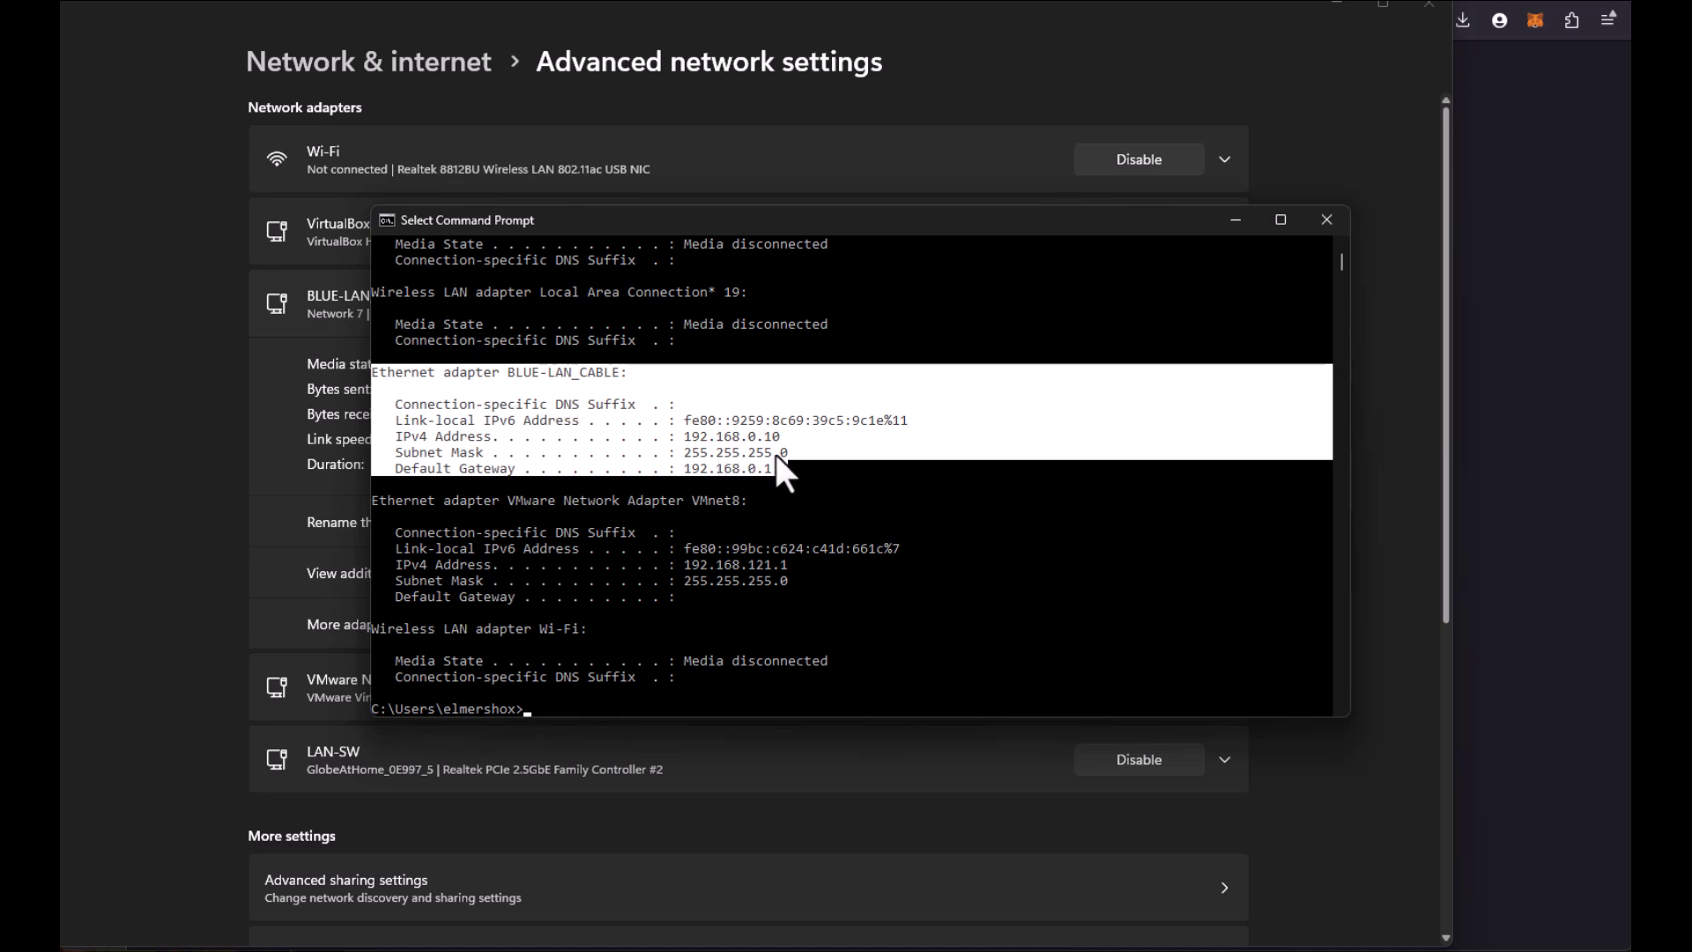
drag(850, 467, 425, 393)
click(690, 530)
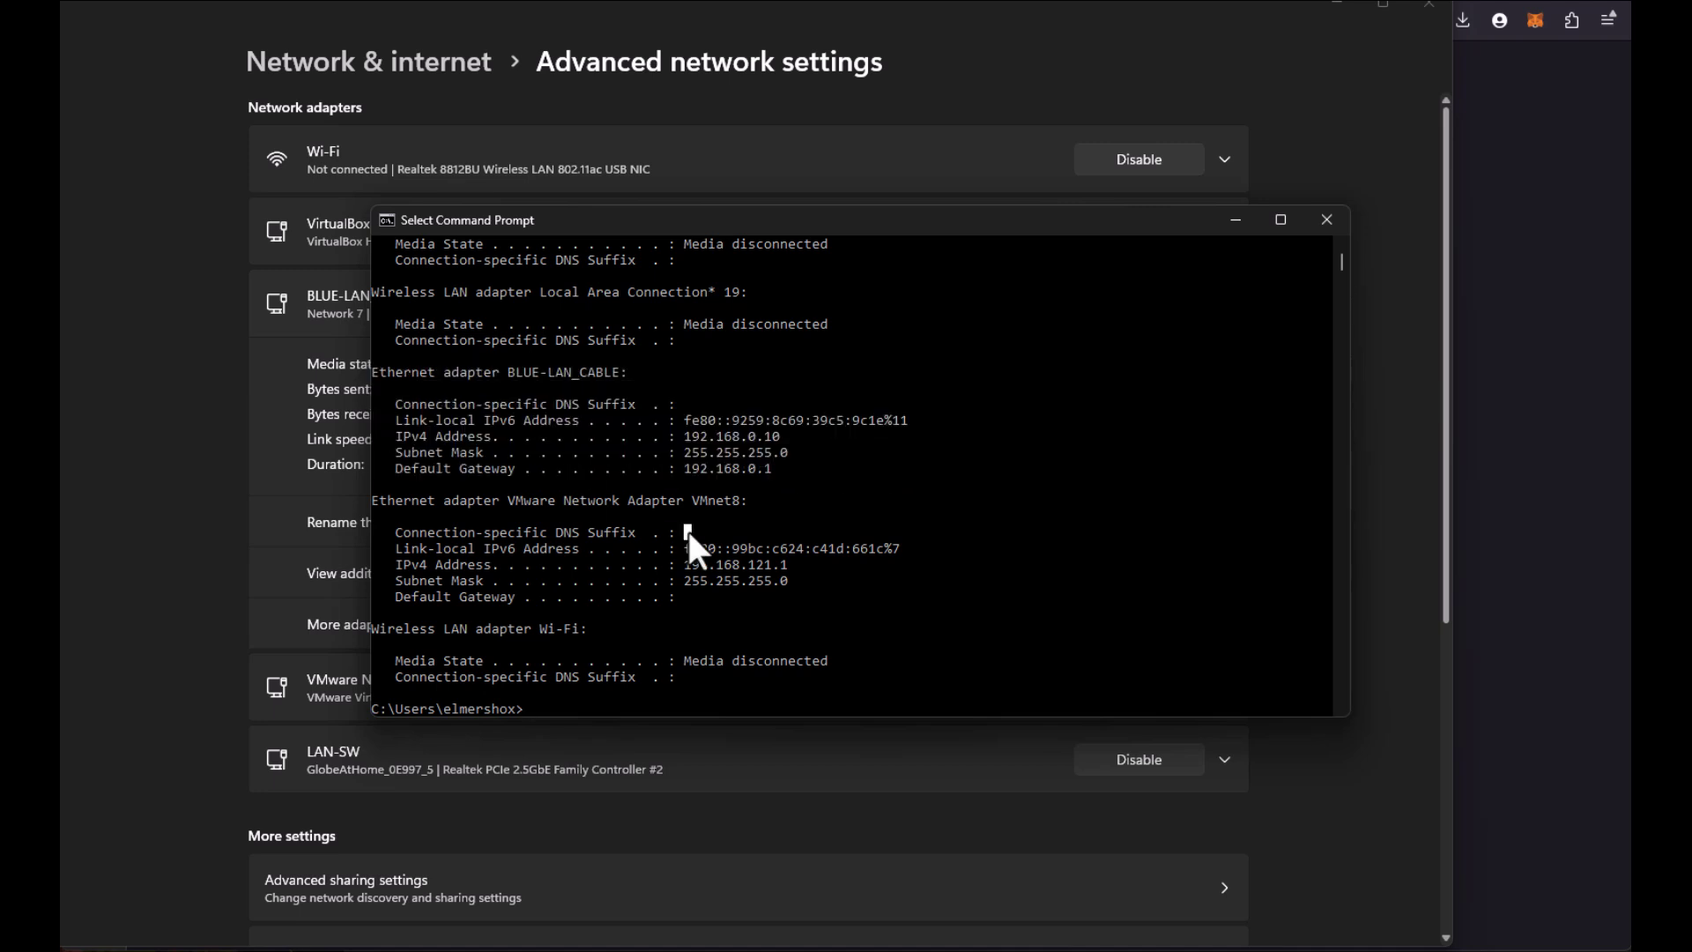
Step: Clear the console with cls and ping the switch at 192.168.0.1
text(cls)
key(Return)
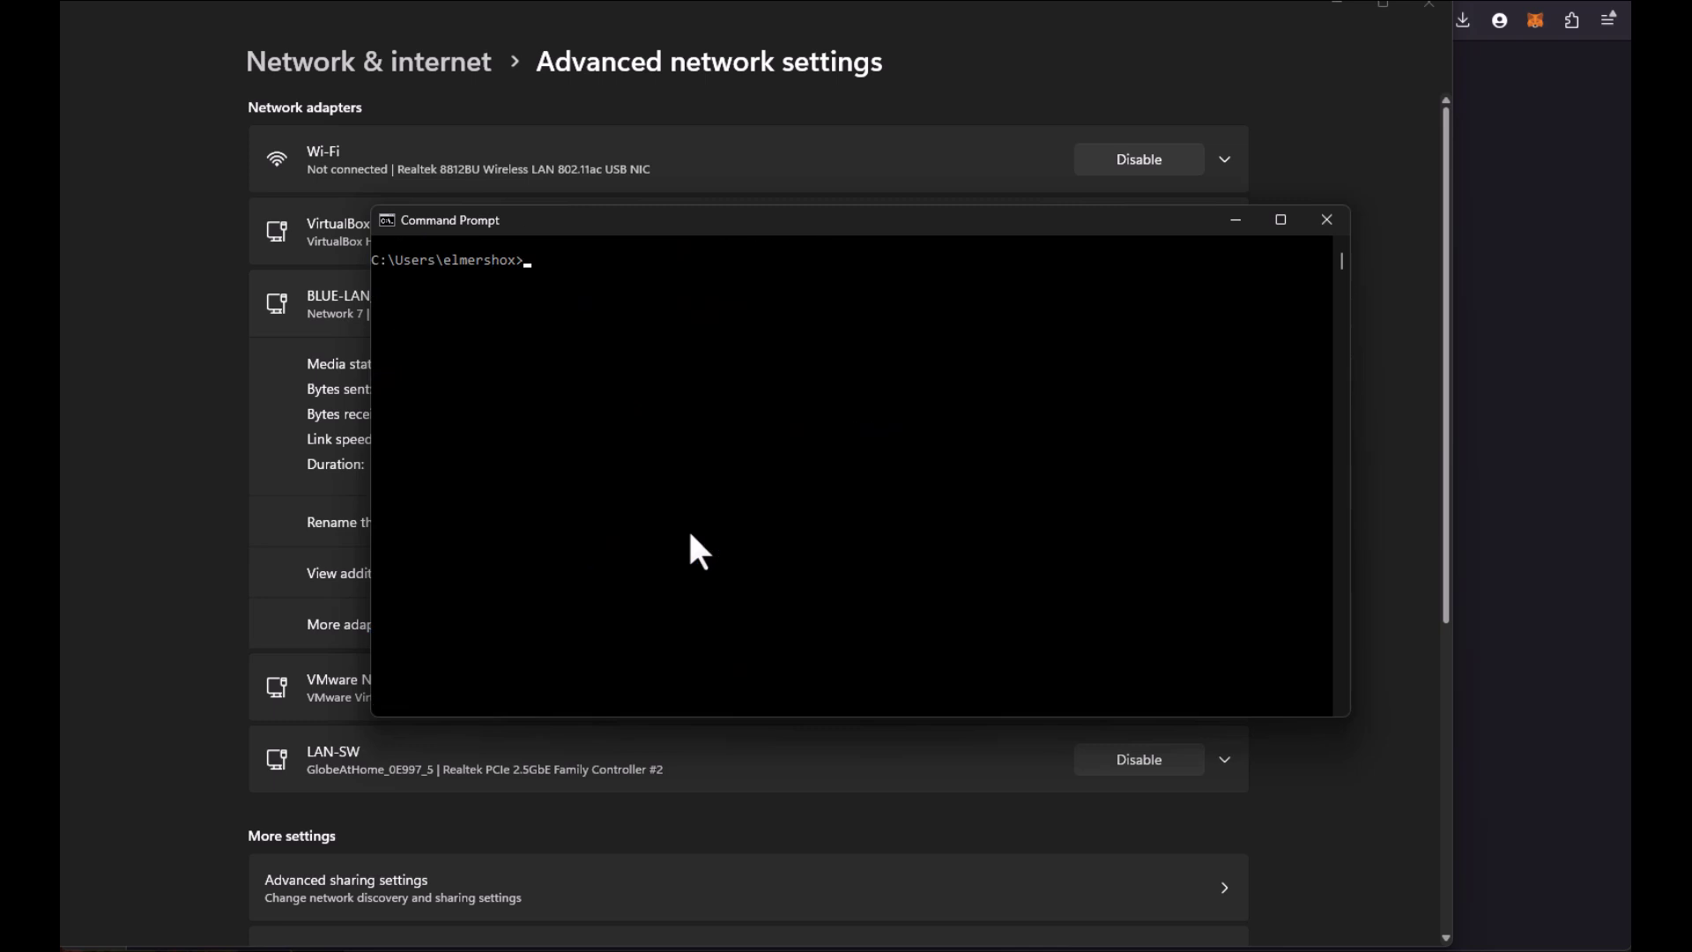
text(ping 192.168.0.1)
key(Return)
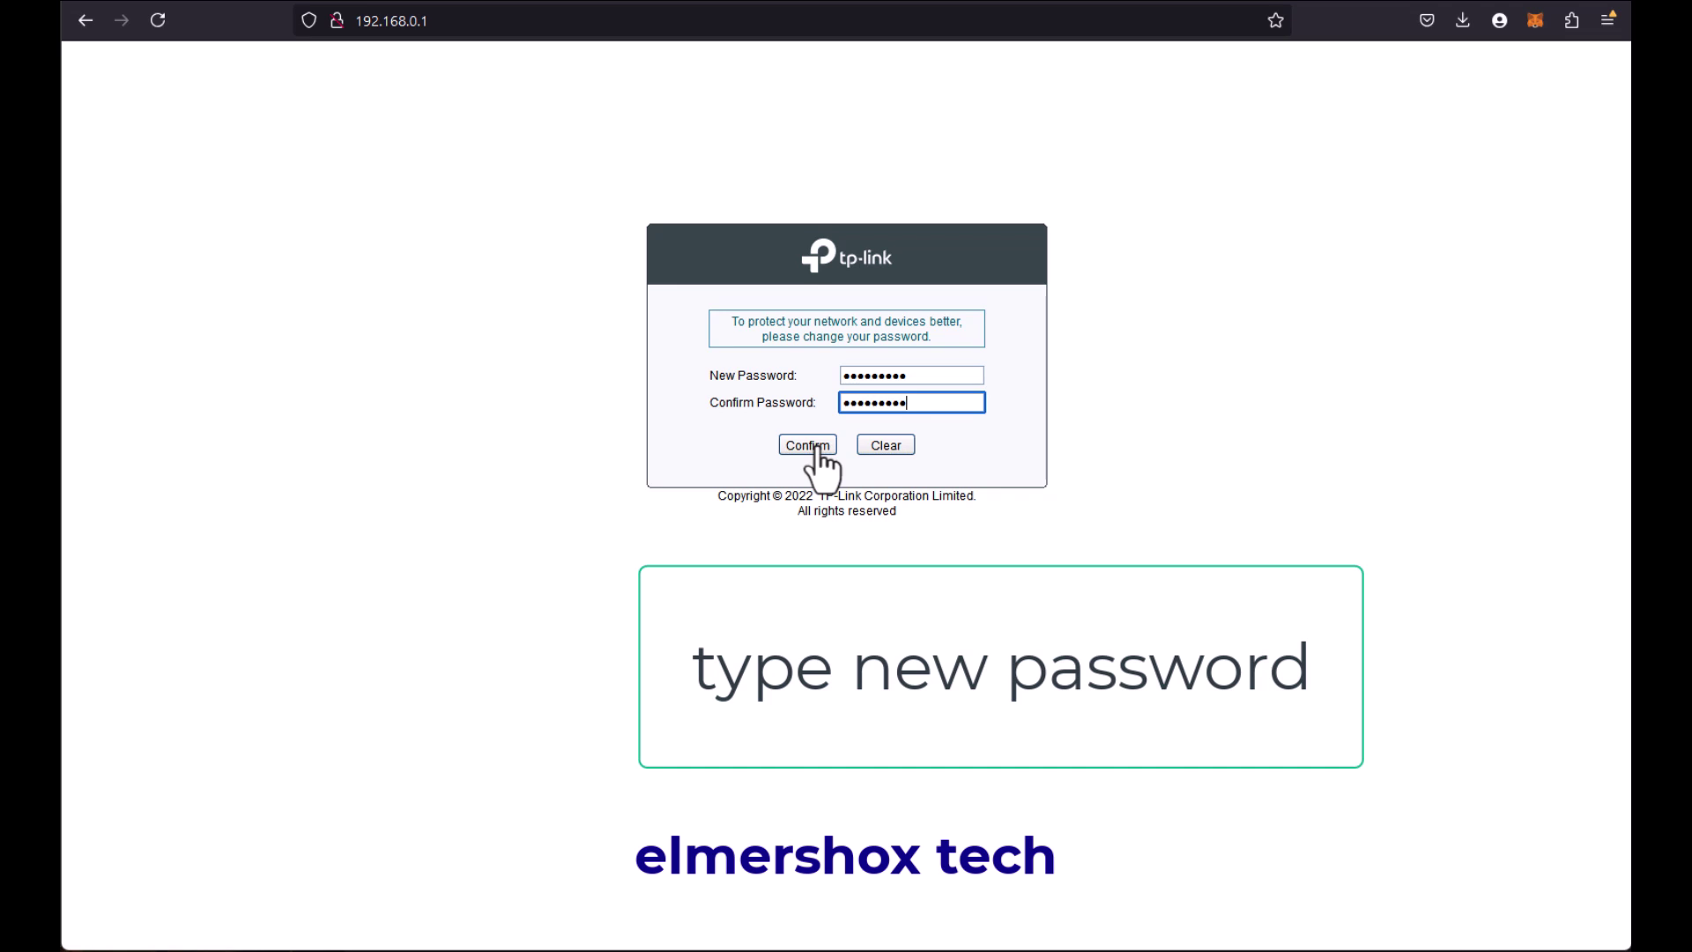
Step: Confirm the new admin password to reach the TL-SG105E management home page
click(818, 447)
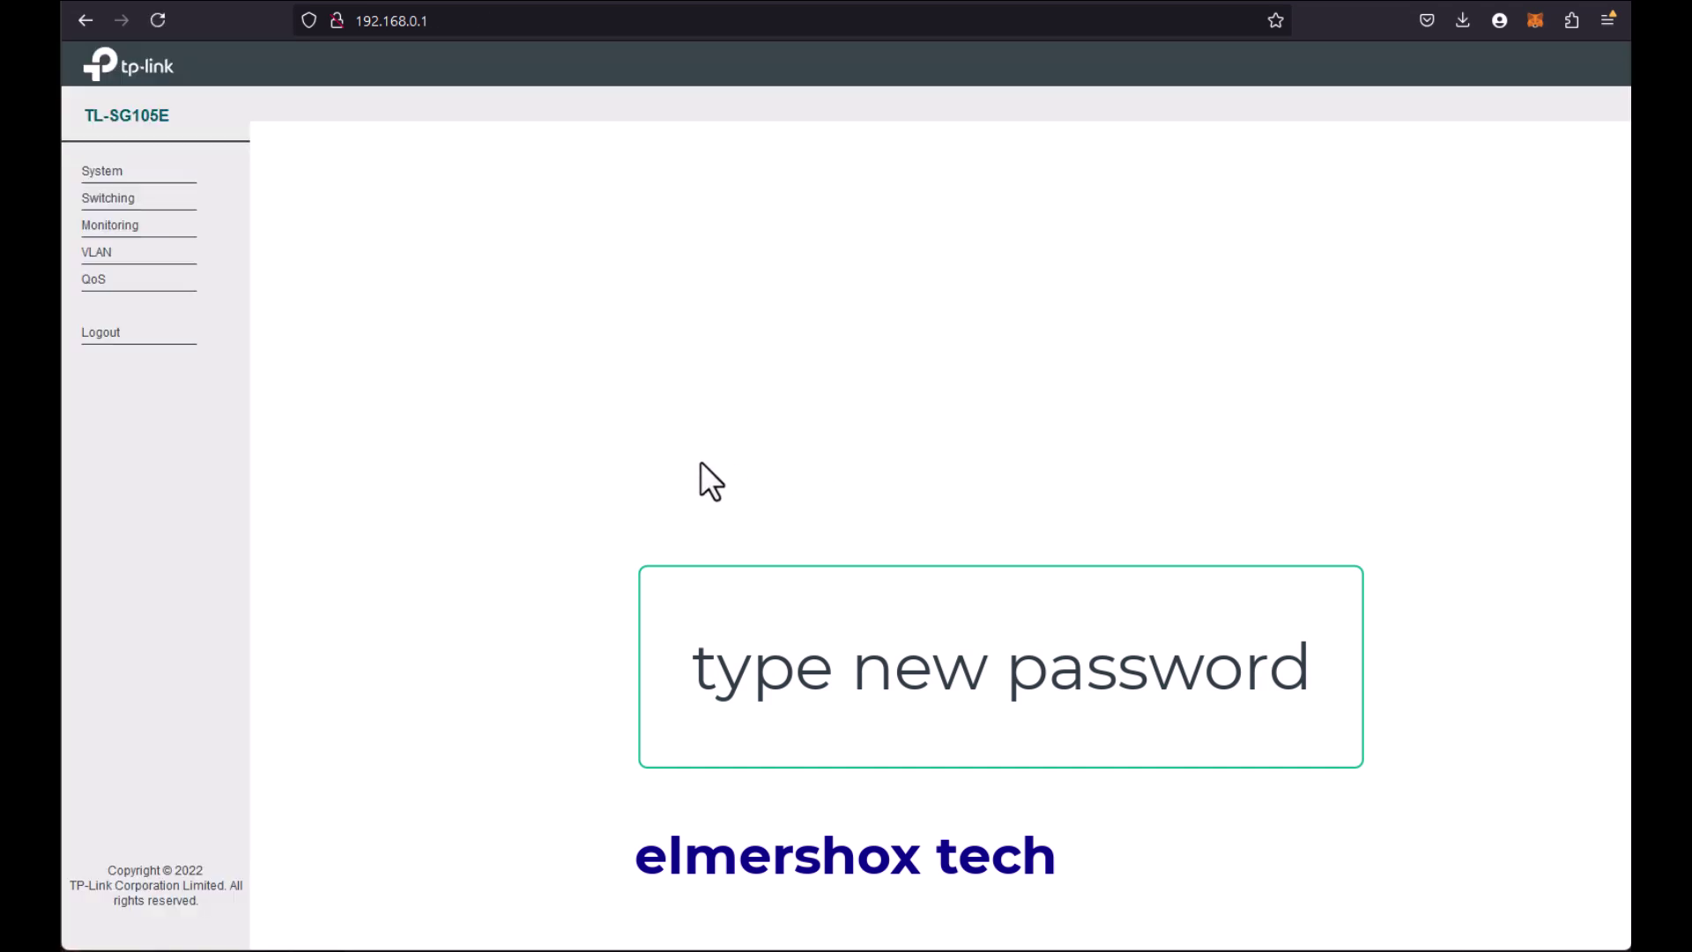
Step: Replace the TL-SG105E device description with elmershoxTECH and apply it
click(911, 374)
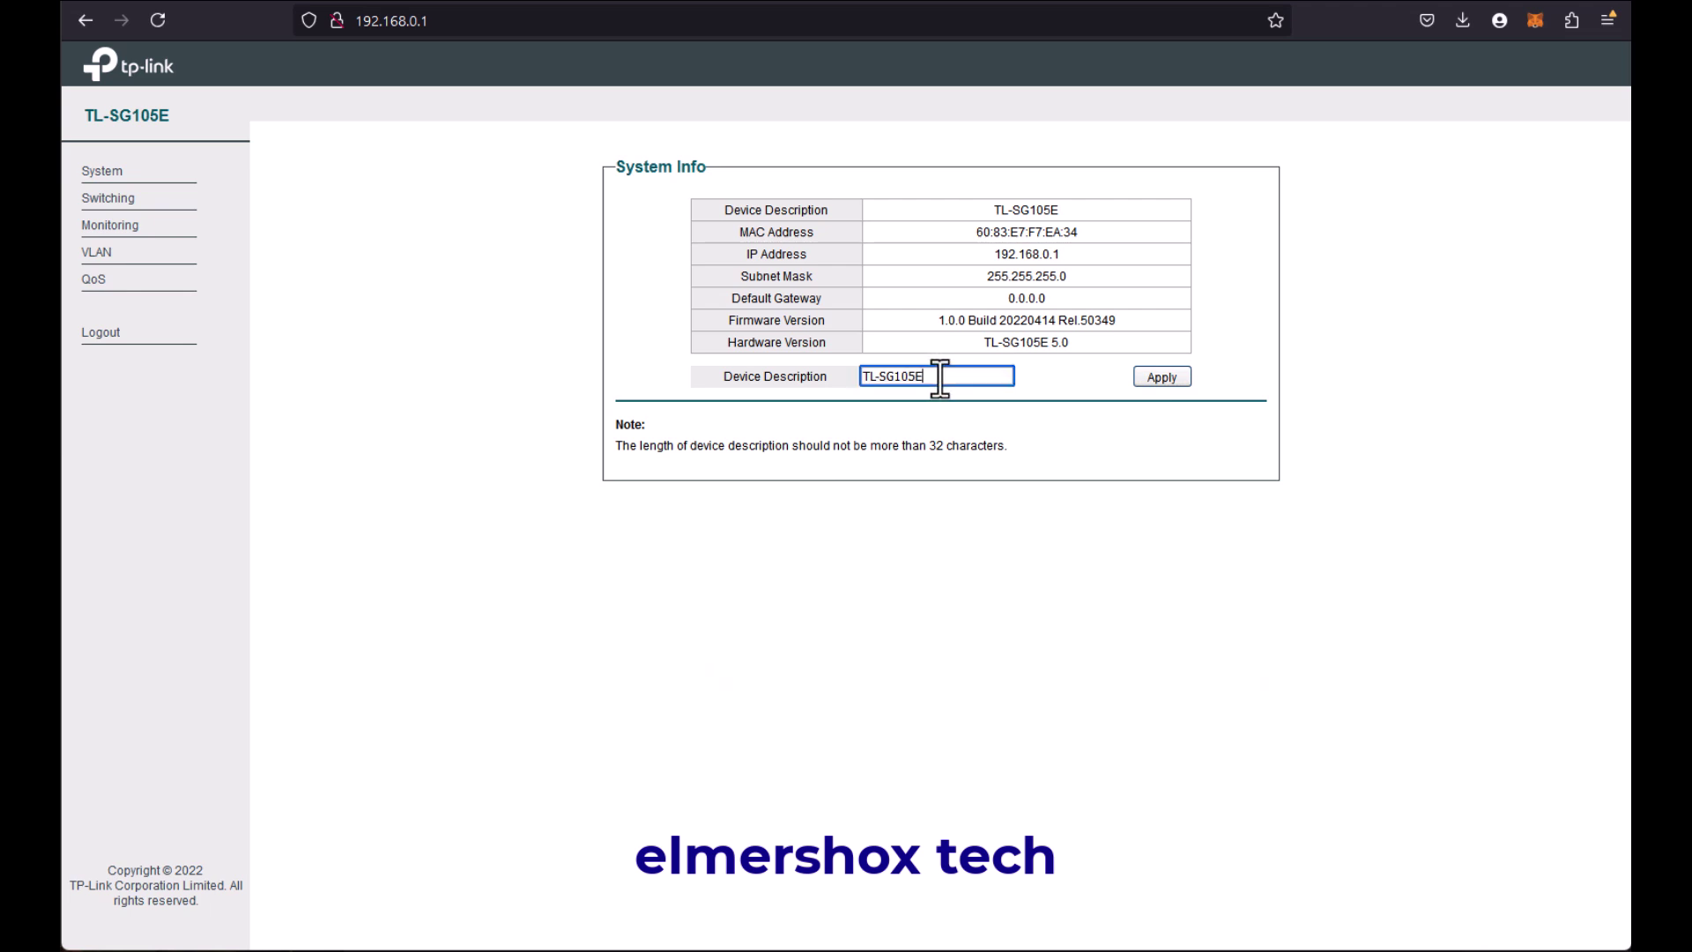
drag(938, 376, 768, 376)
text(elmershoxTECH)
click(1166, 379)
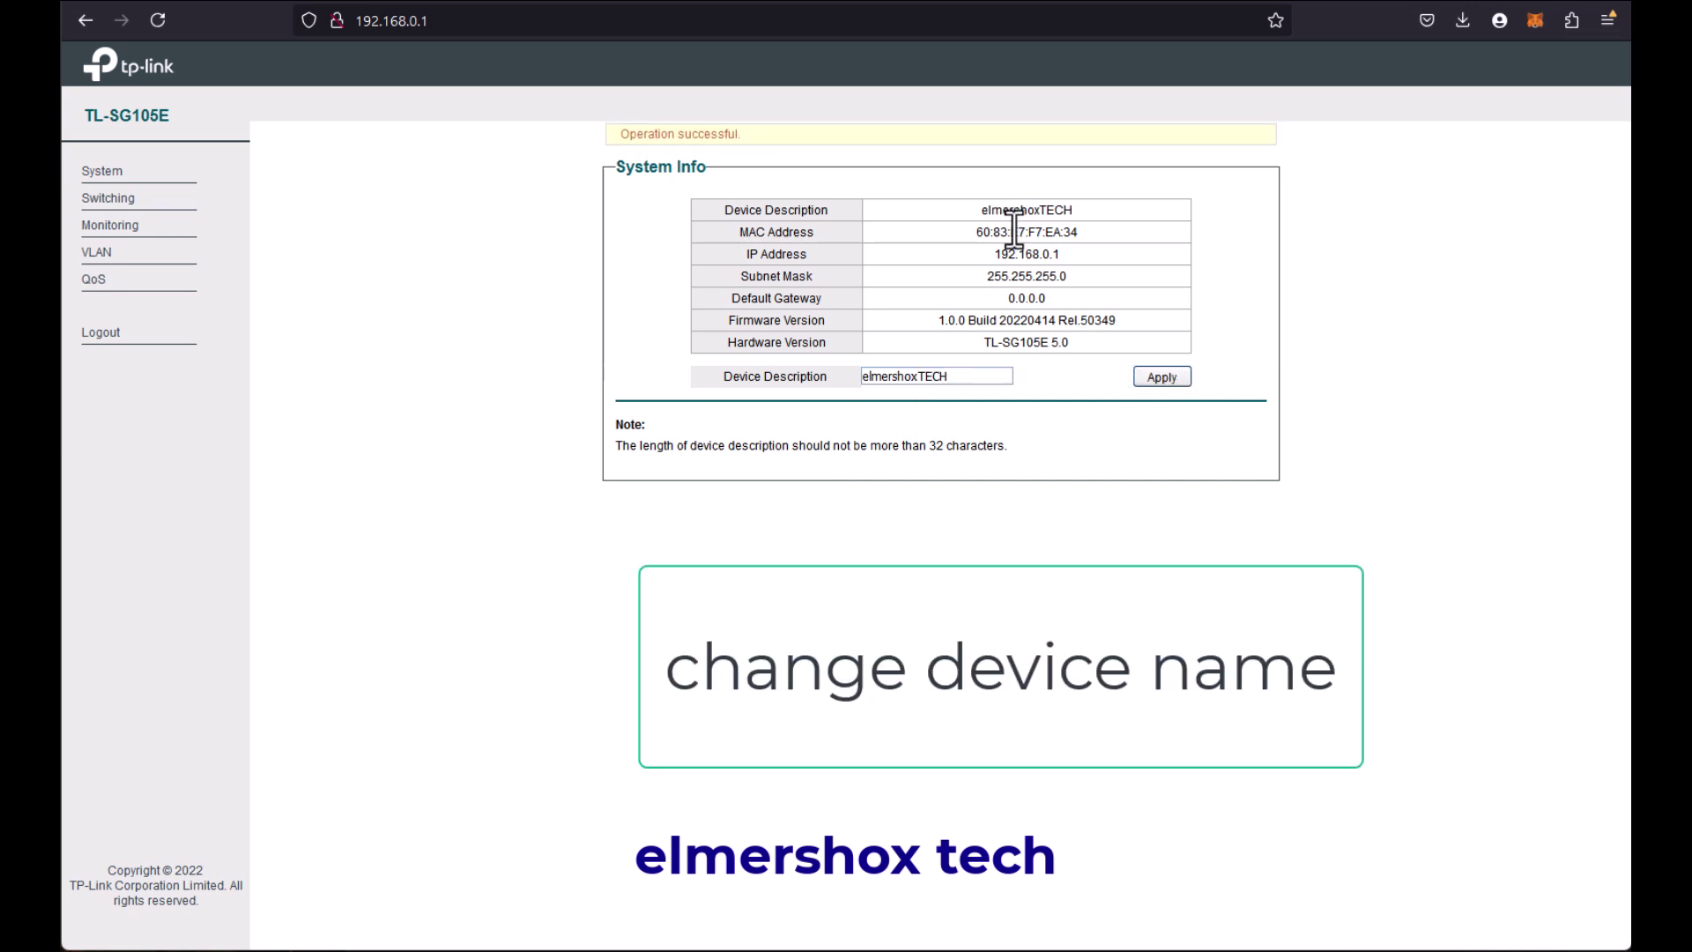
drag(970, 210, 1081, 218)
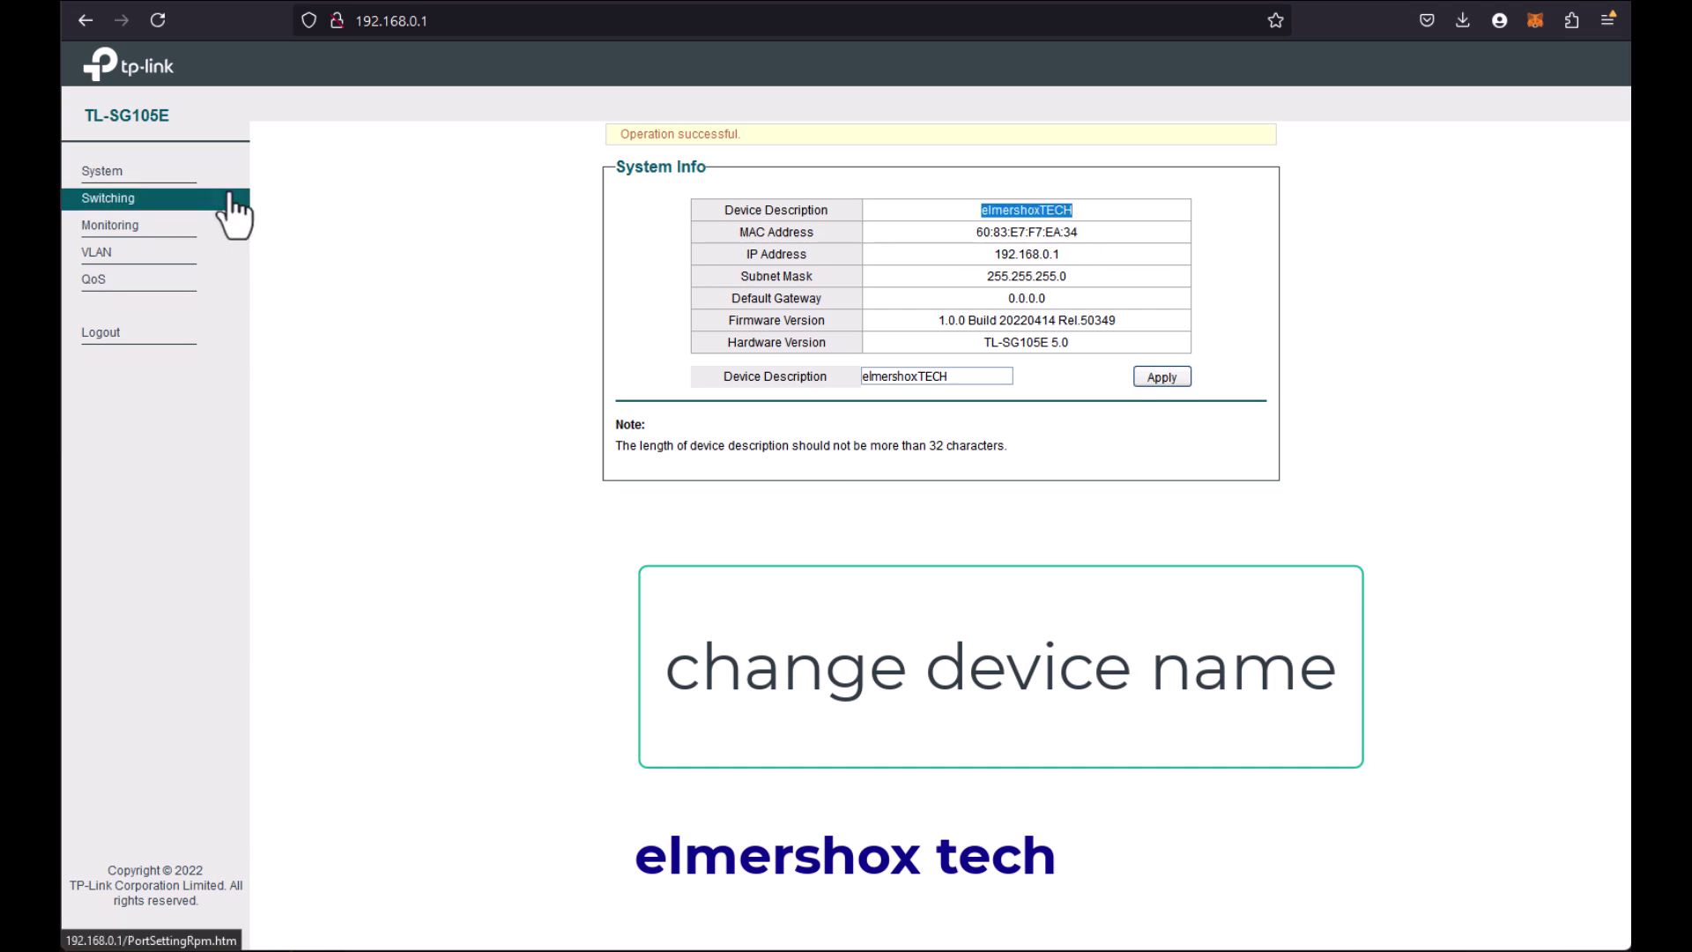
Step: Look over MTU VLAN, then the System Info, IP Setting, LED On/Off, User Account and backup pages
click(156, 260)
click(157, 271)
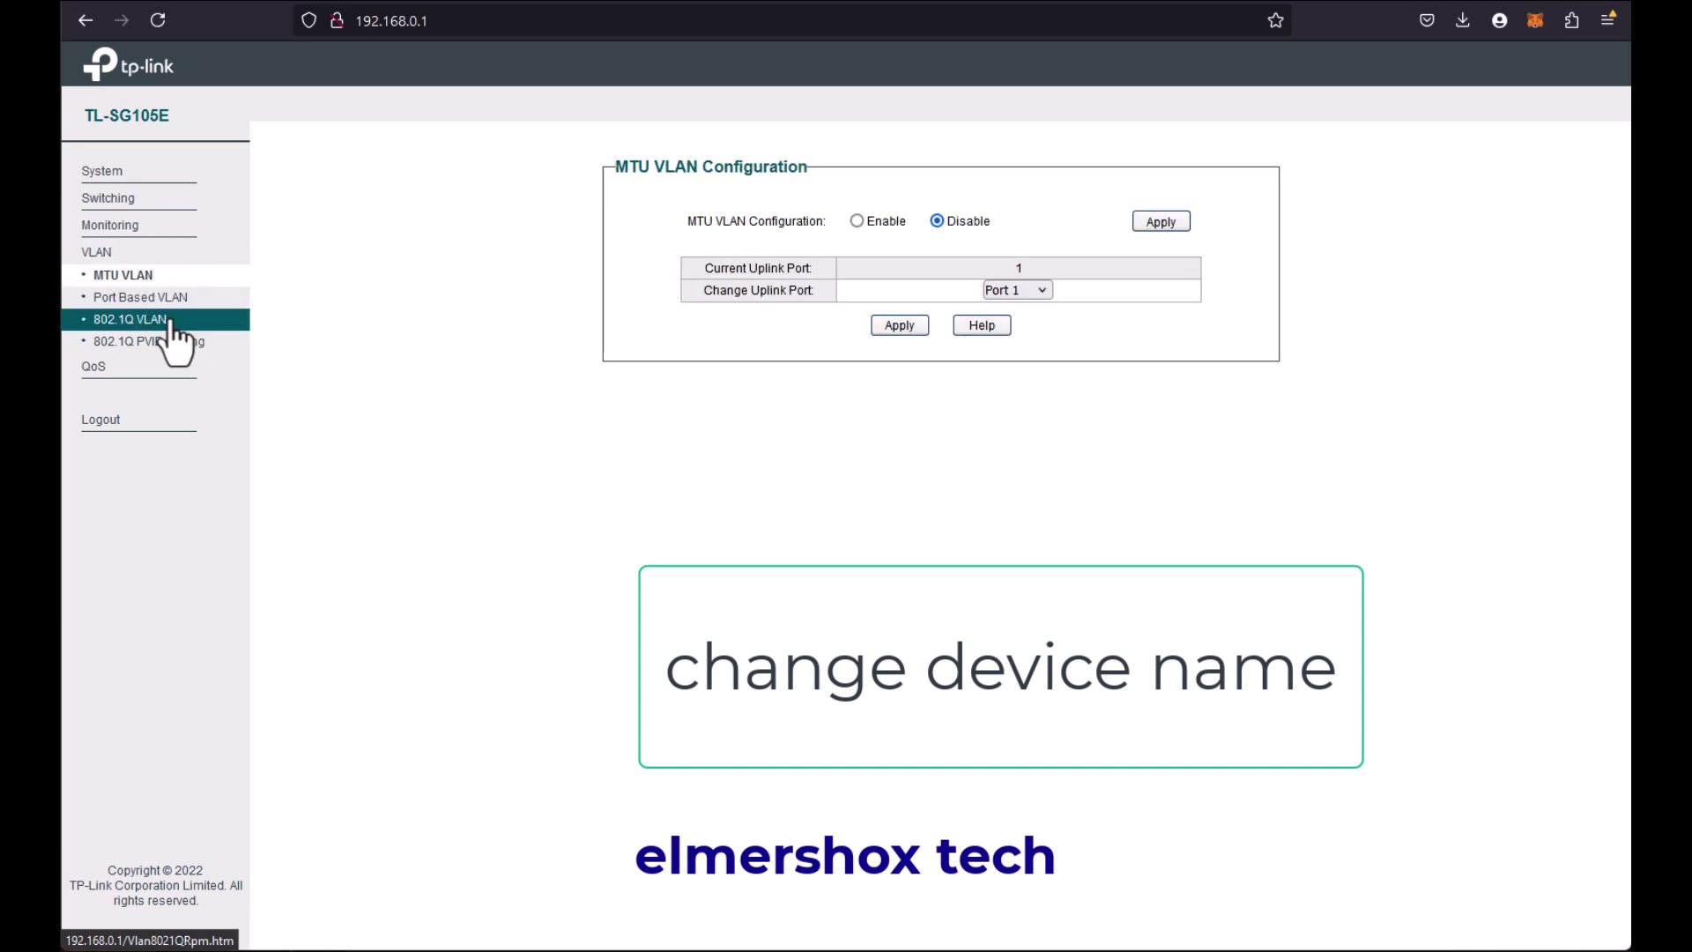
click(106, 171)
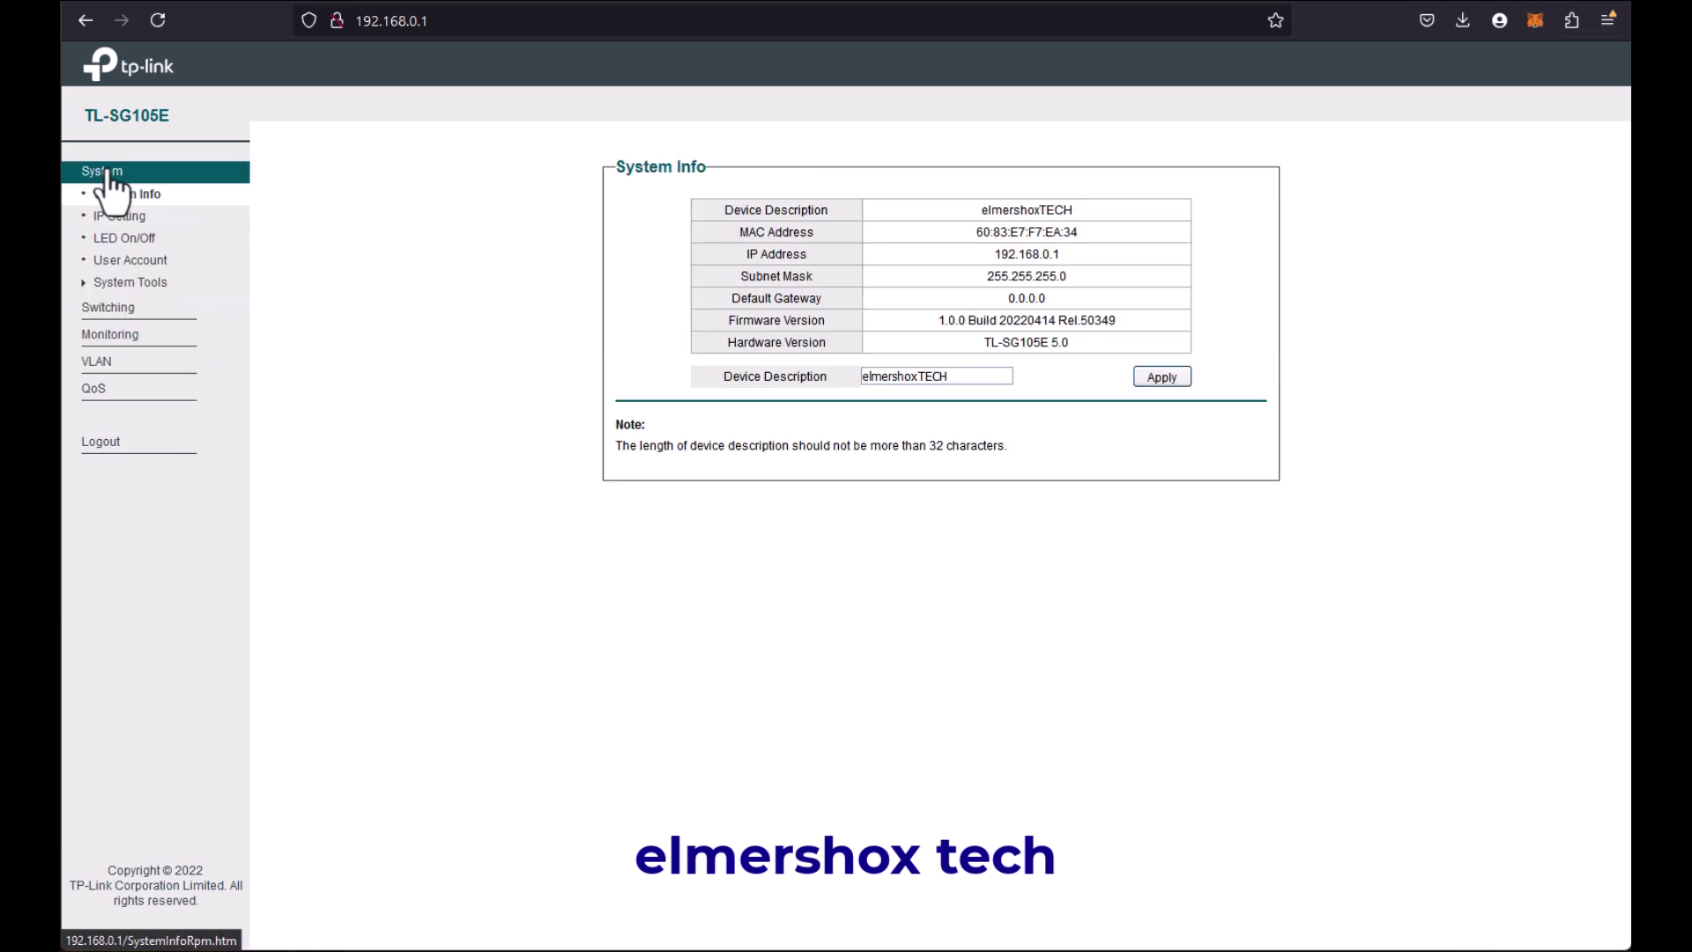
click(124, 217)
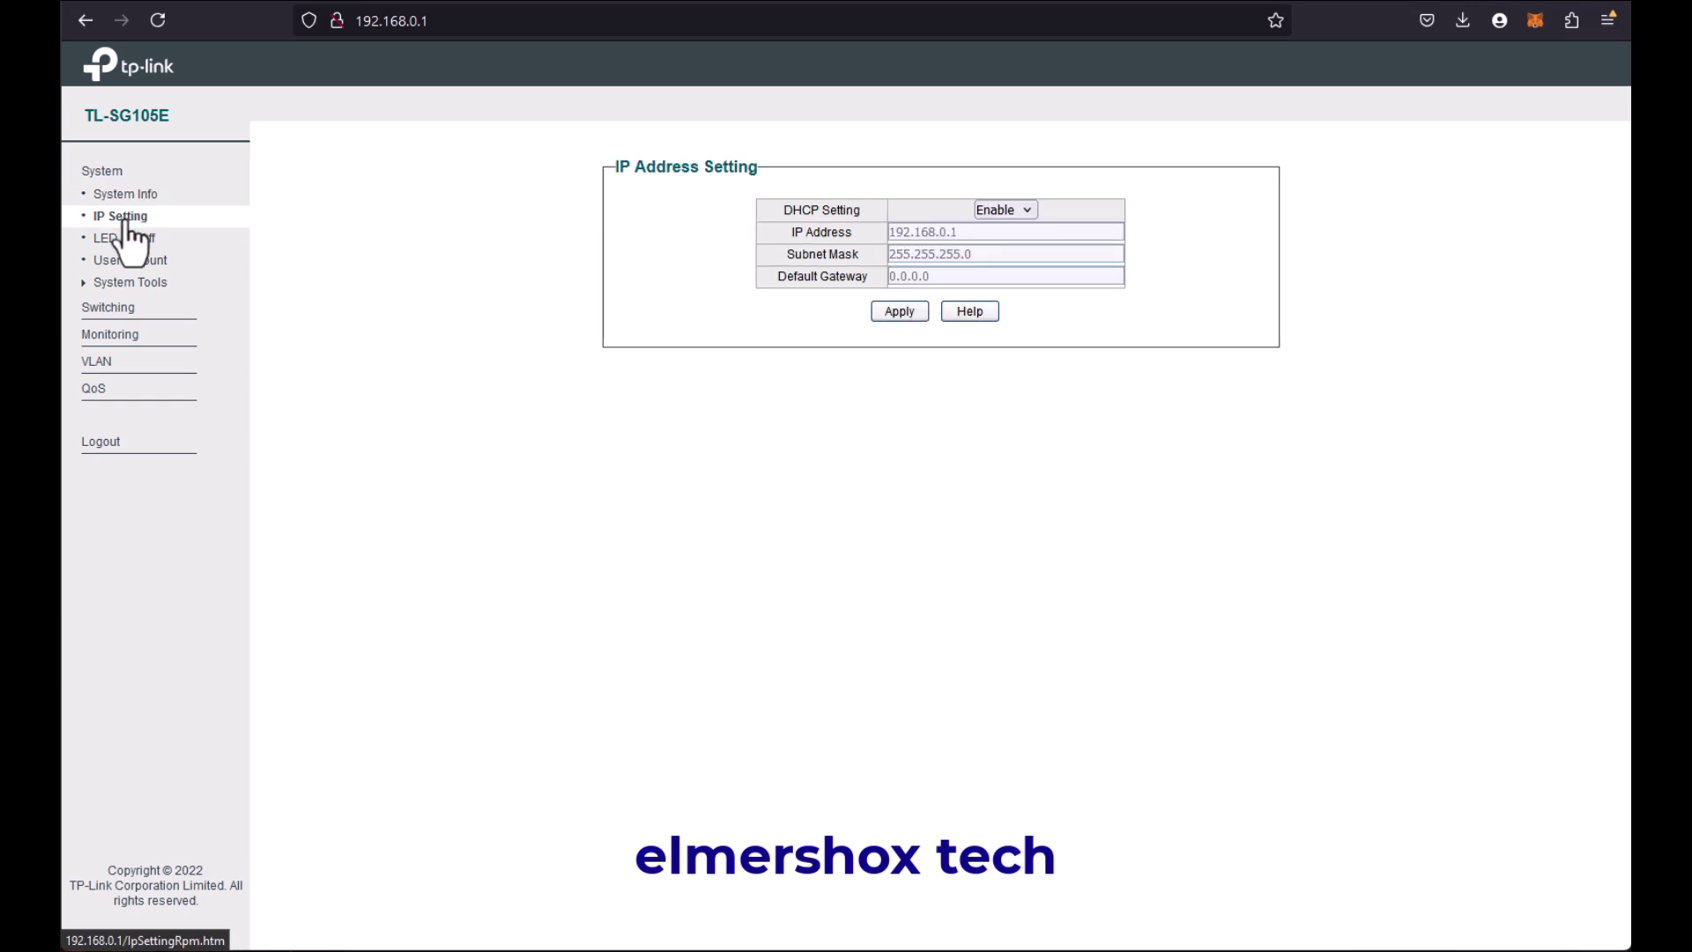
click(130, 238)
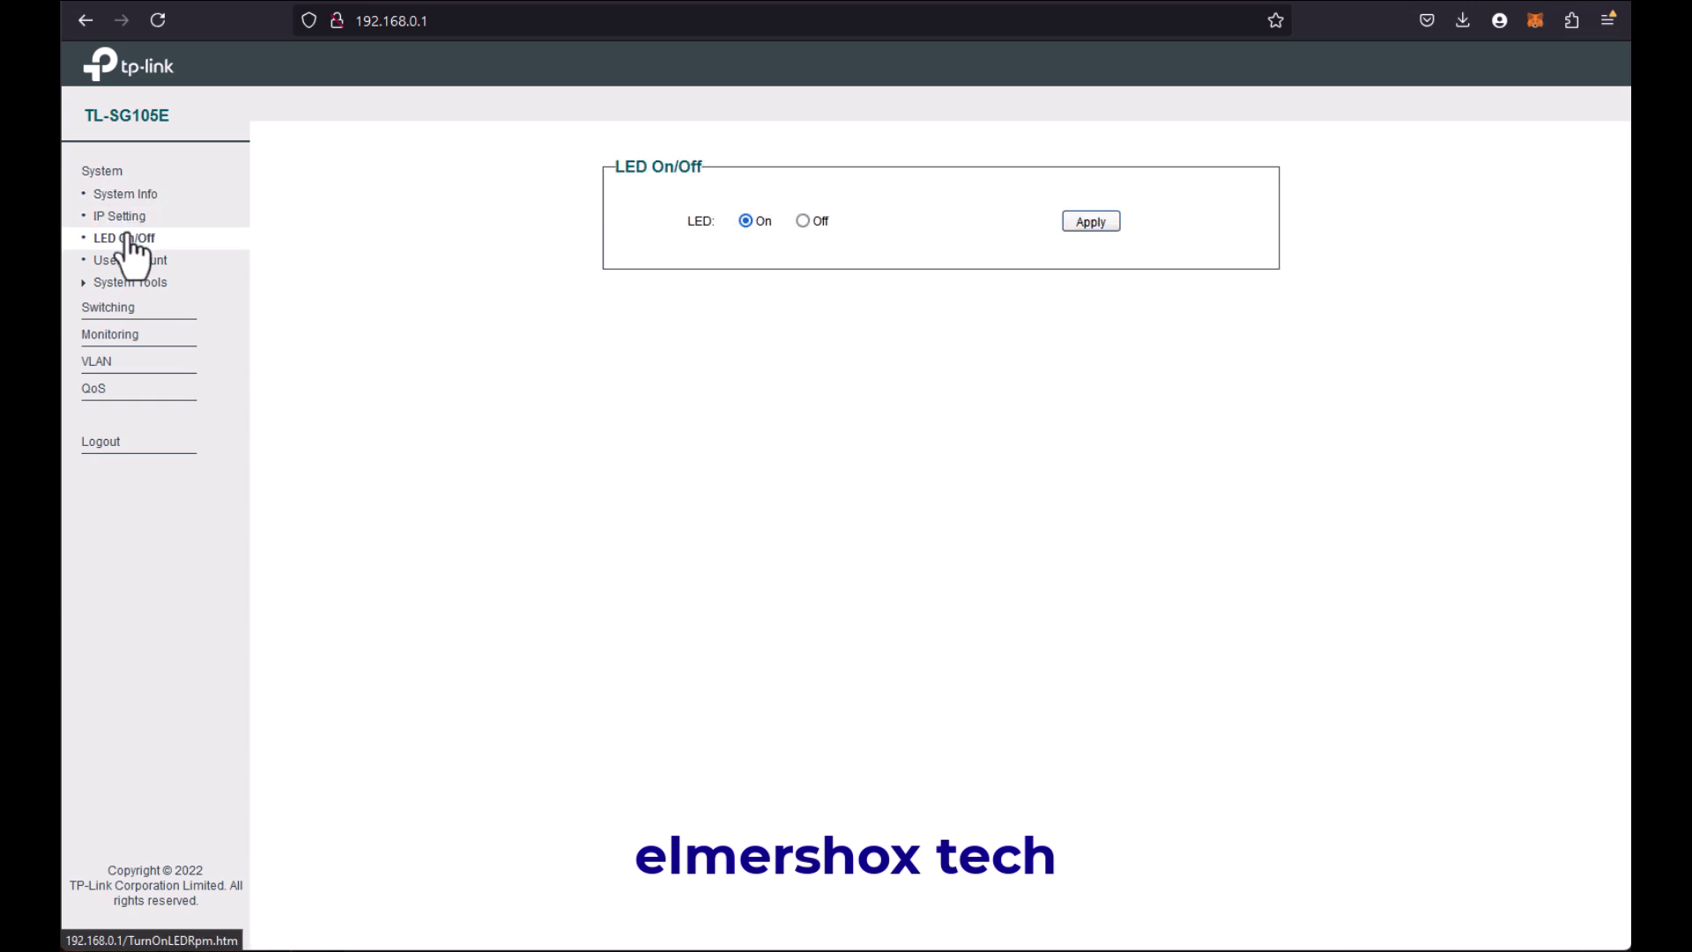
click(129, 261)
click(129, 282)
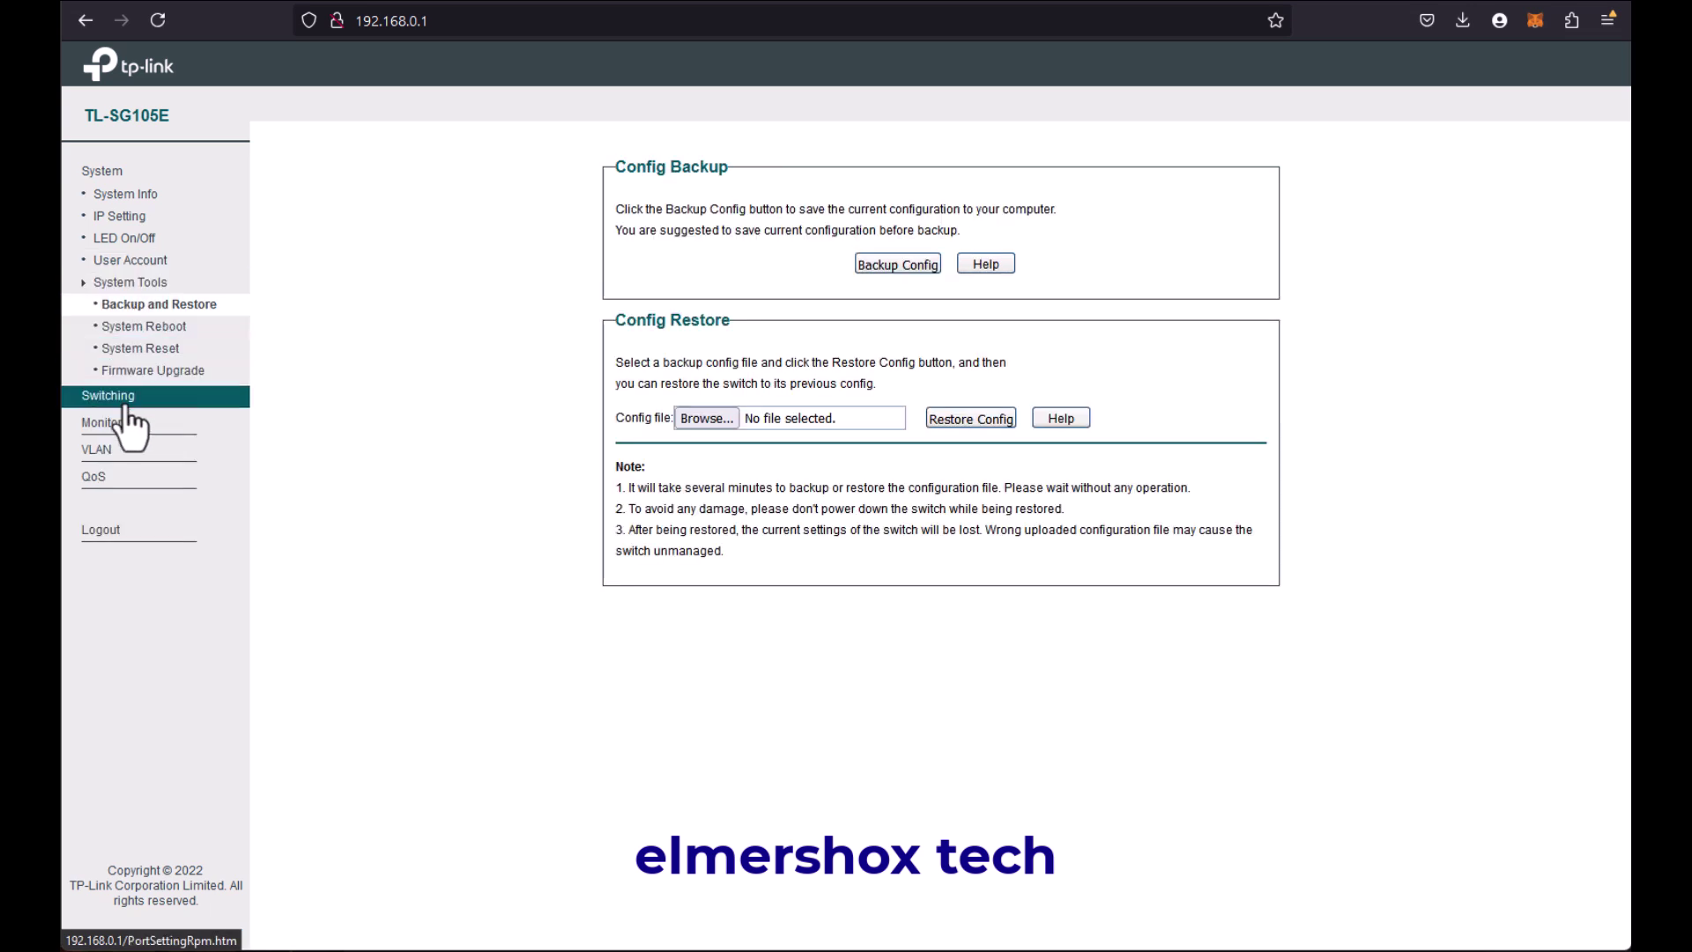
Step: Review port status (Port 5 at 100MF), the static LAG page, then the VLAN settings
click(114, 395)
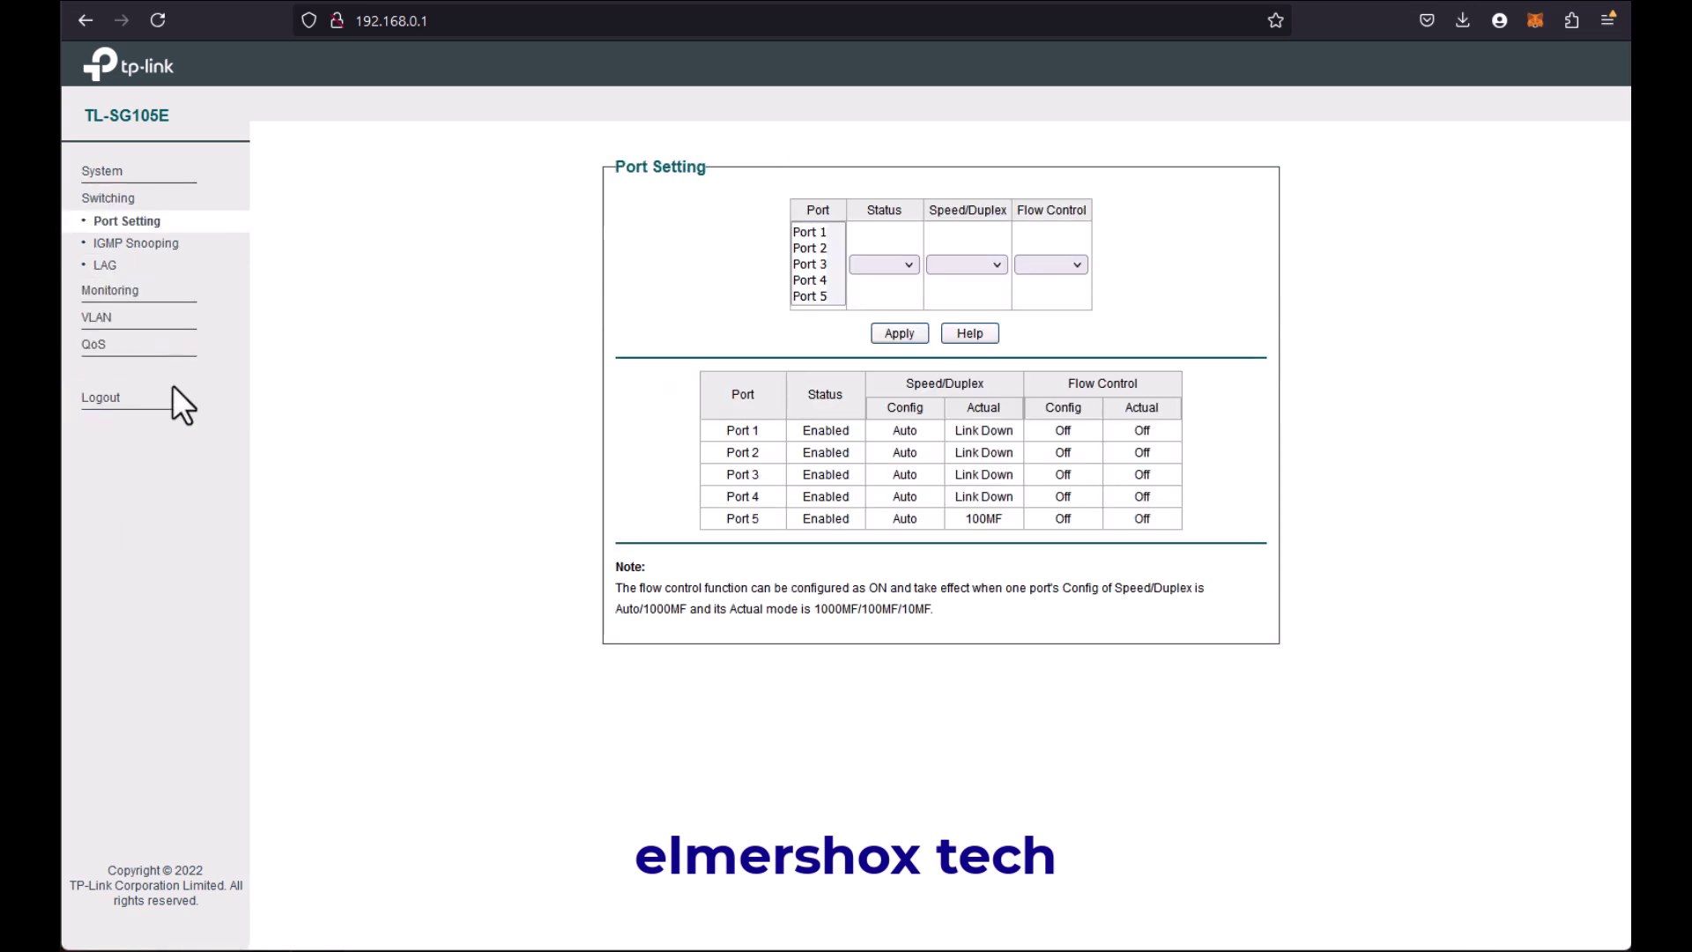
drag(968, 518, 1025, 520)
drag(893, 385, 1080, 495)
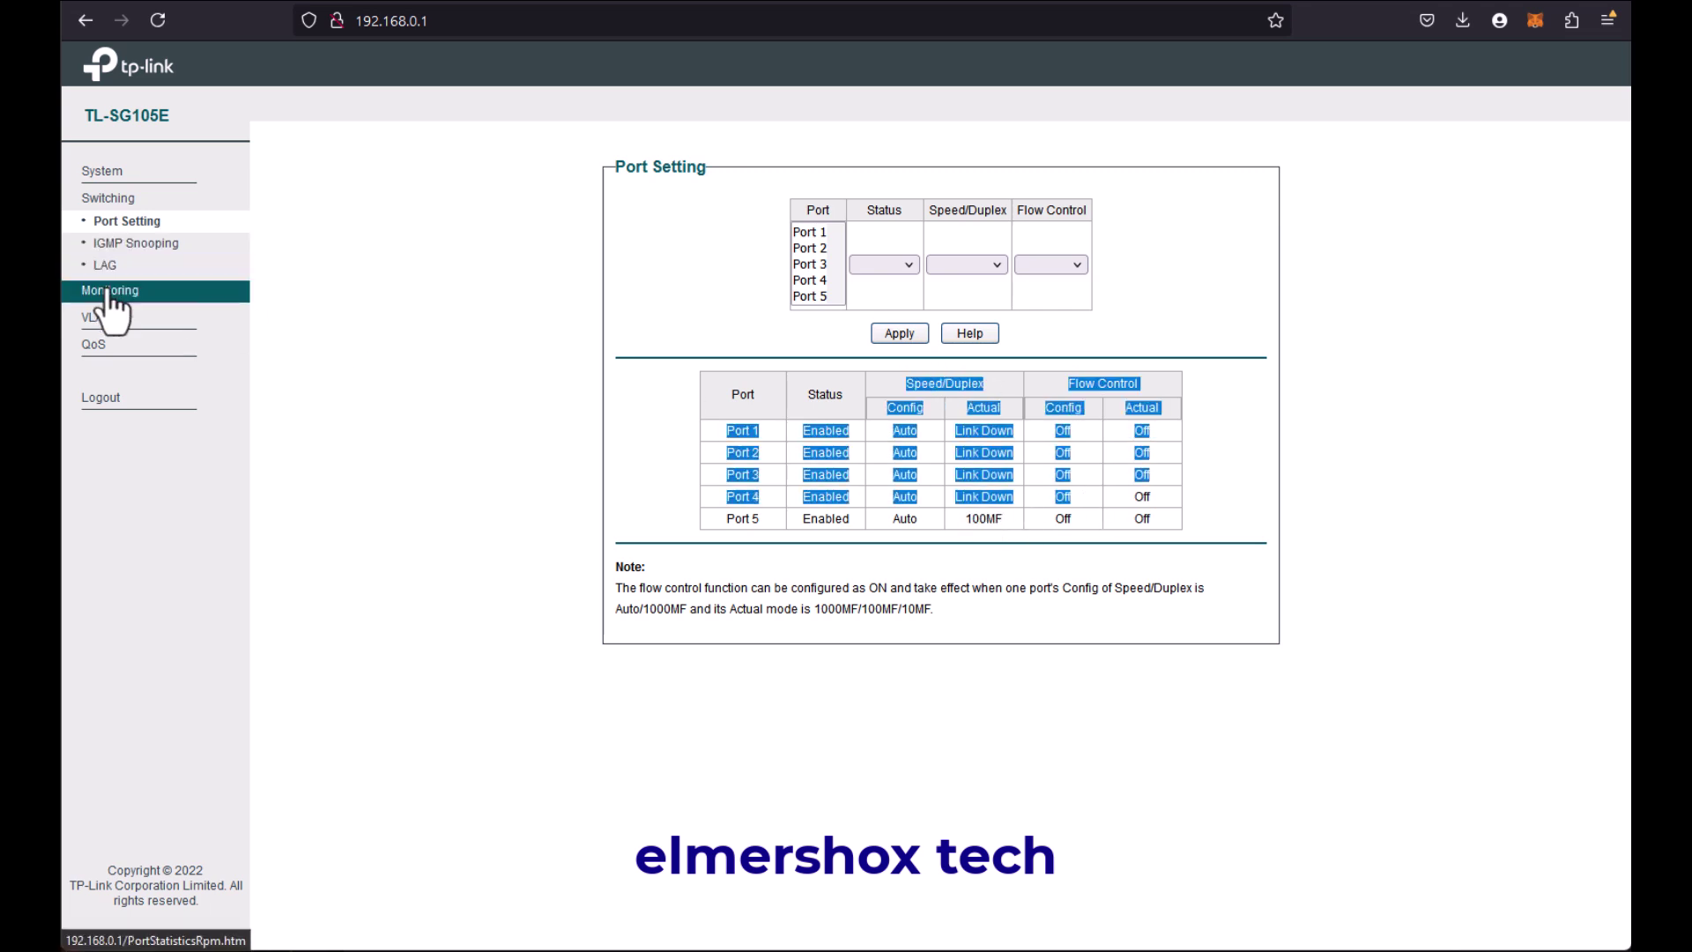
click(104, 269)
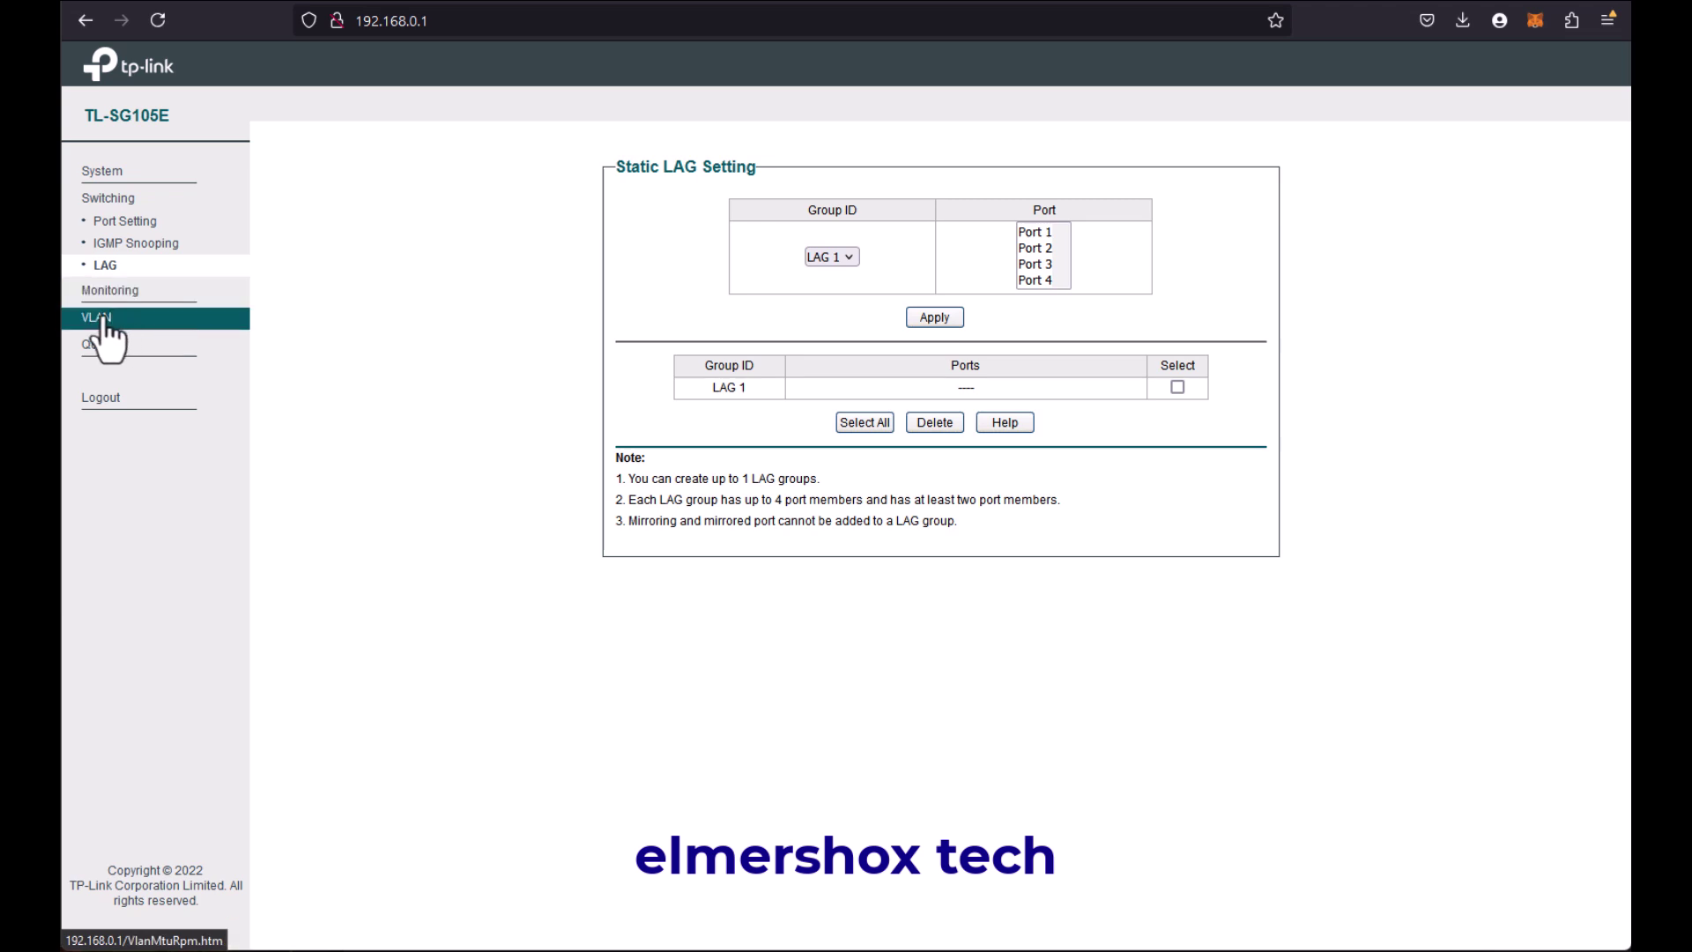
click(103, 321)
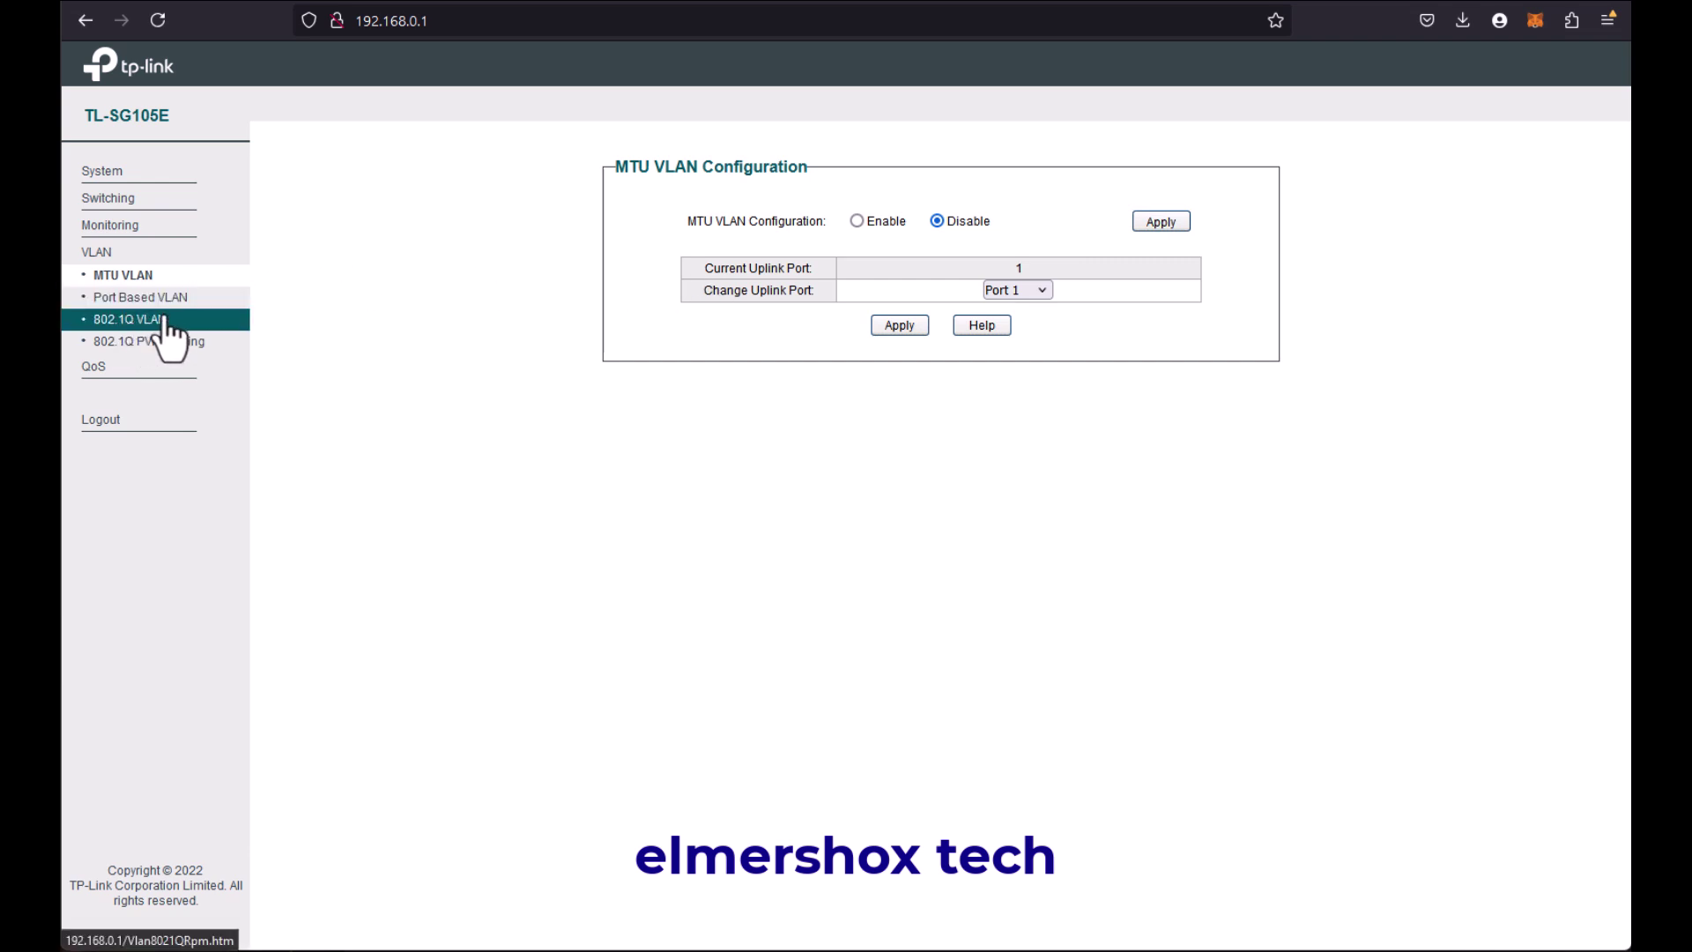
Step: Enable 802.1Q VLAN, accepting the warning, leaving Default VLAN 1 untagged on ports 1-5
click(175, 300)
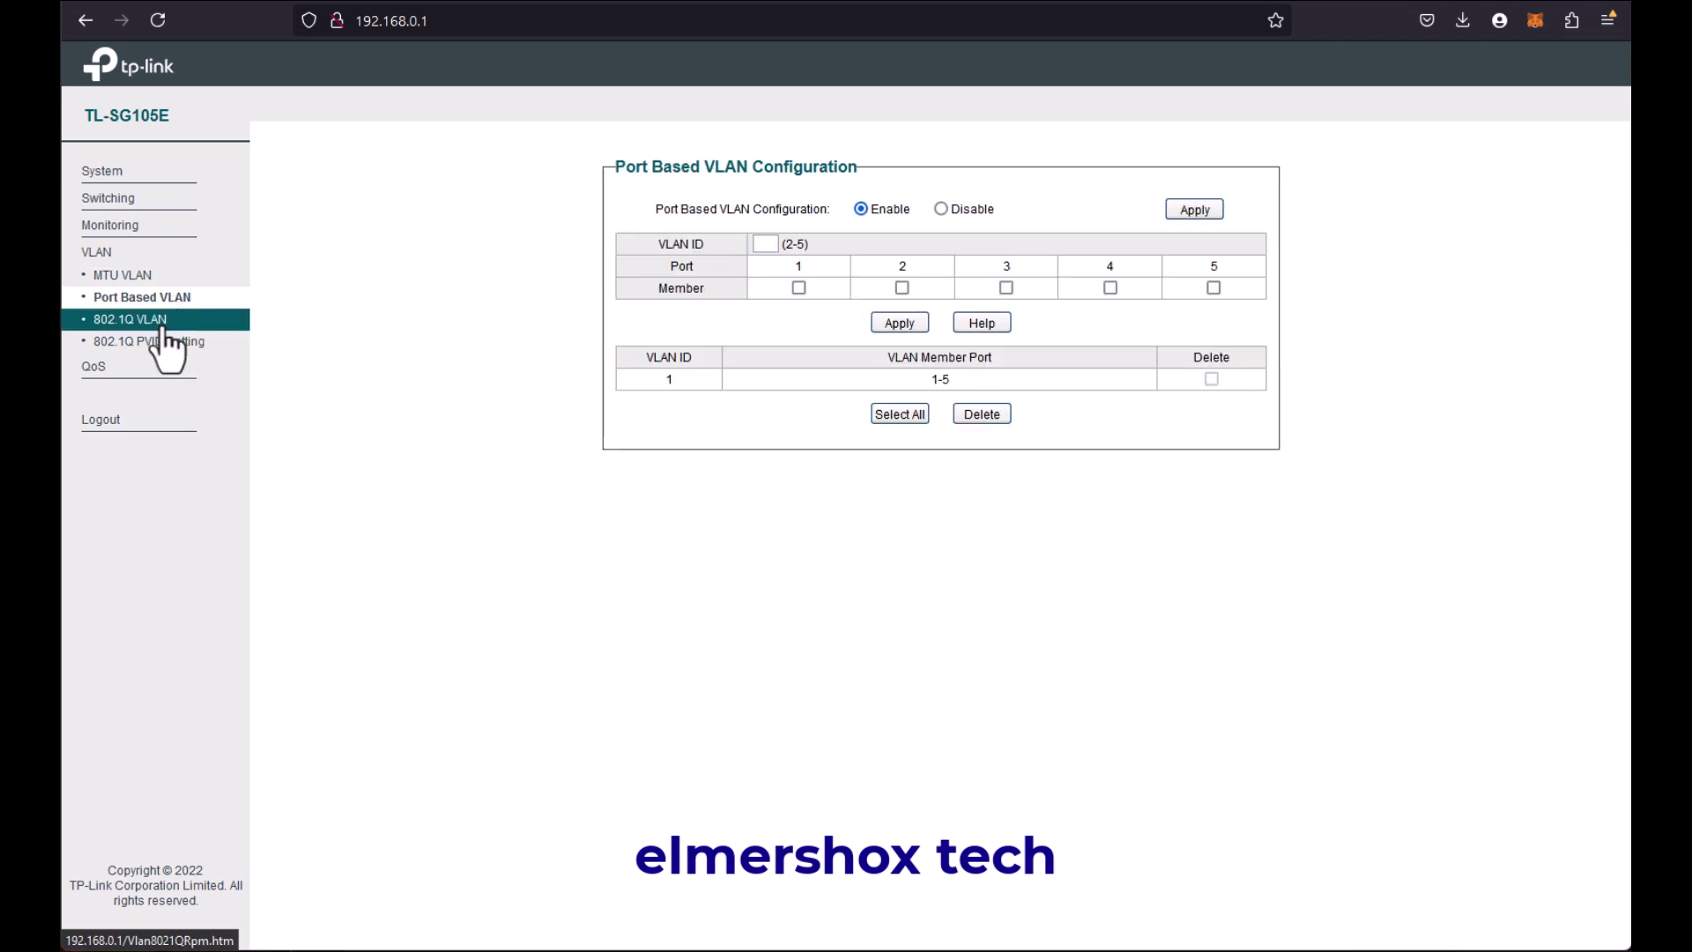
click(162, 326)
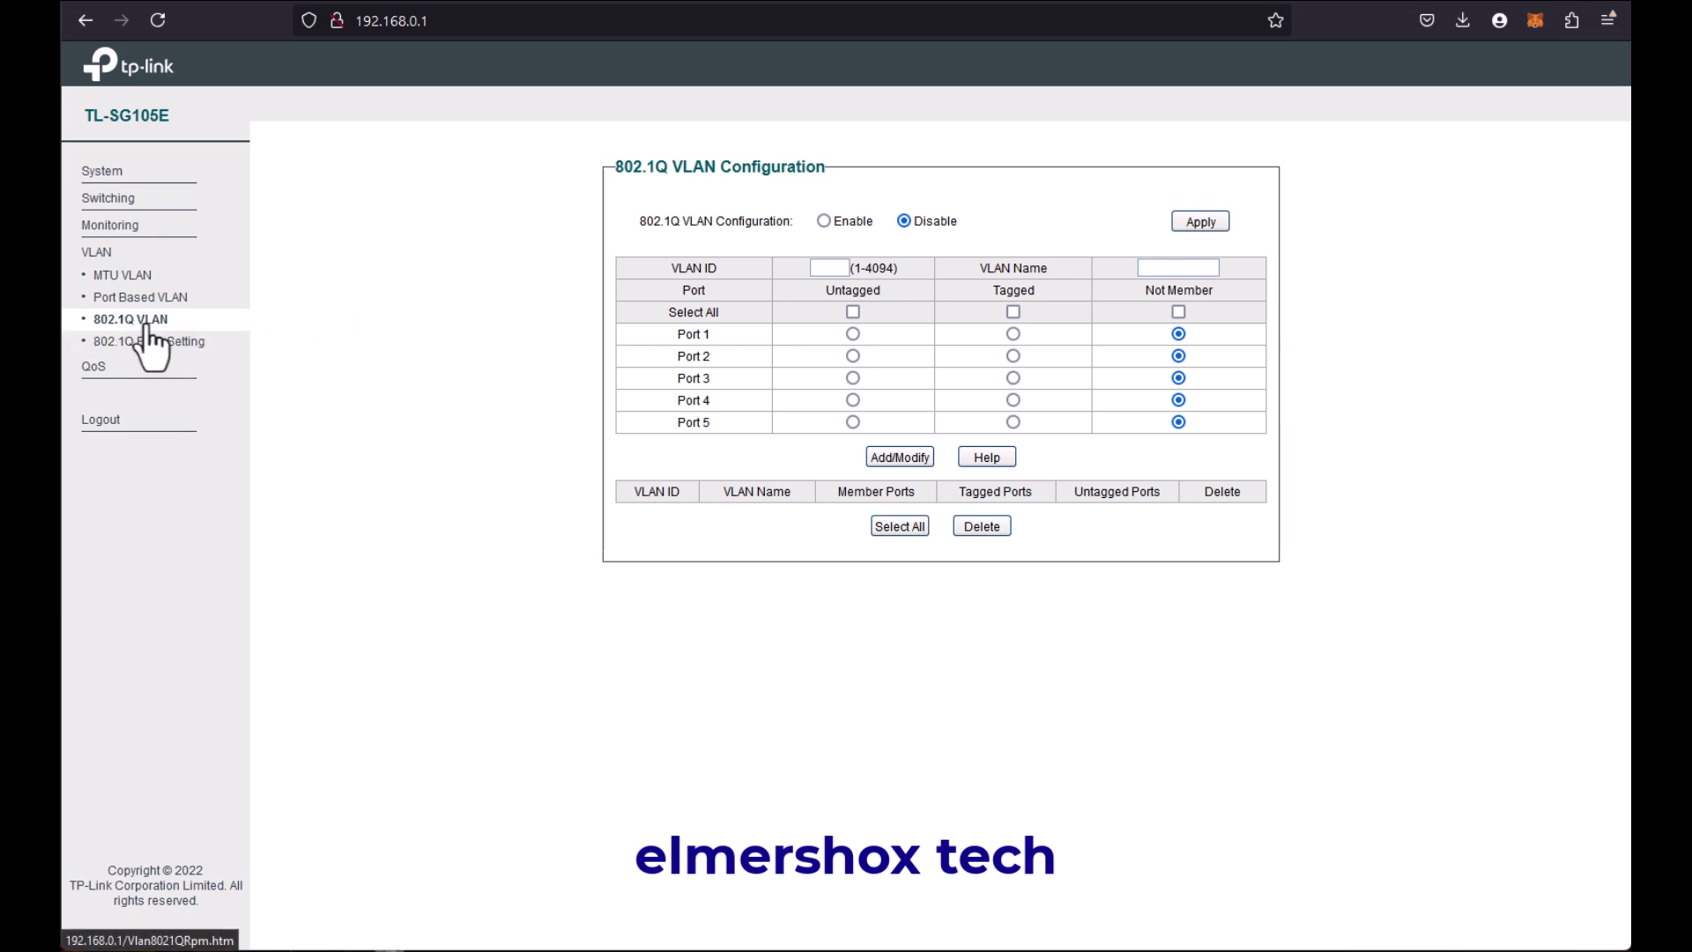
click(825, 221)
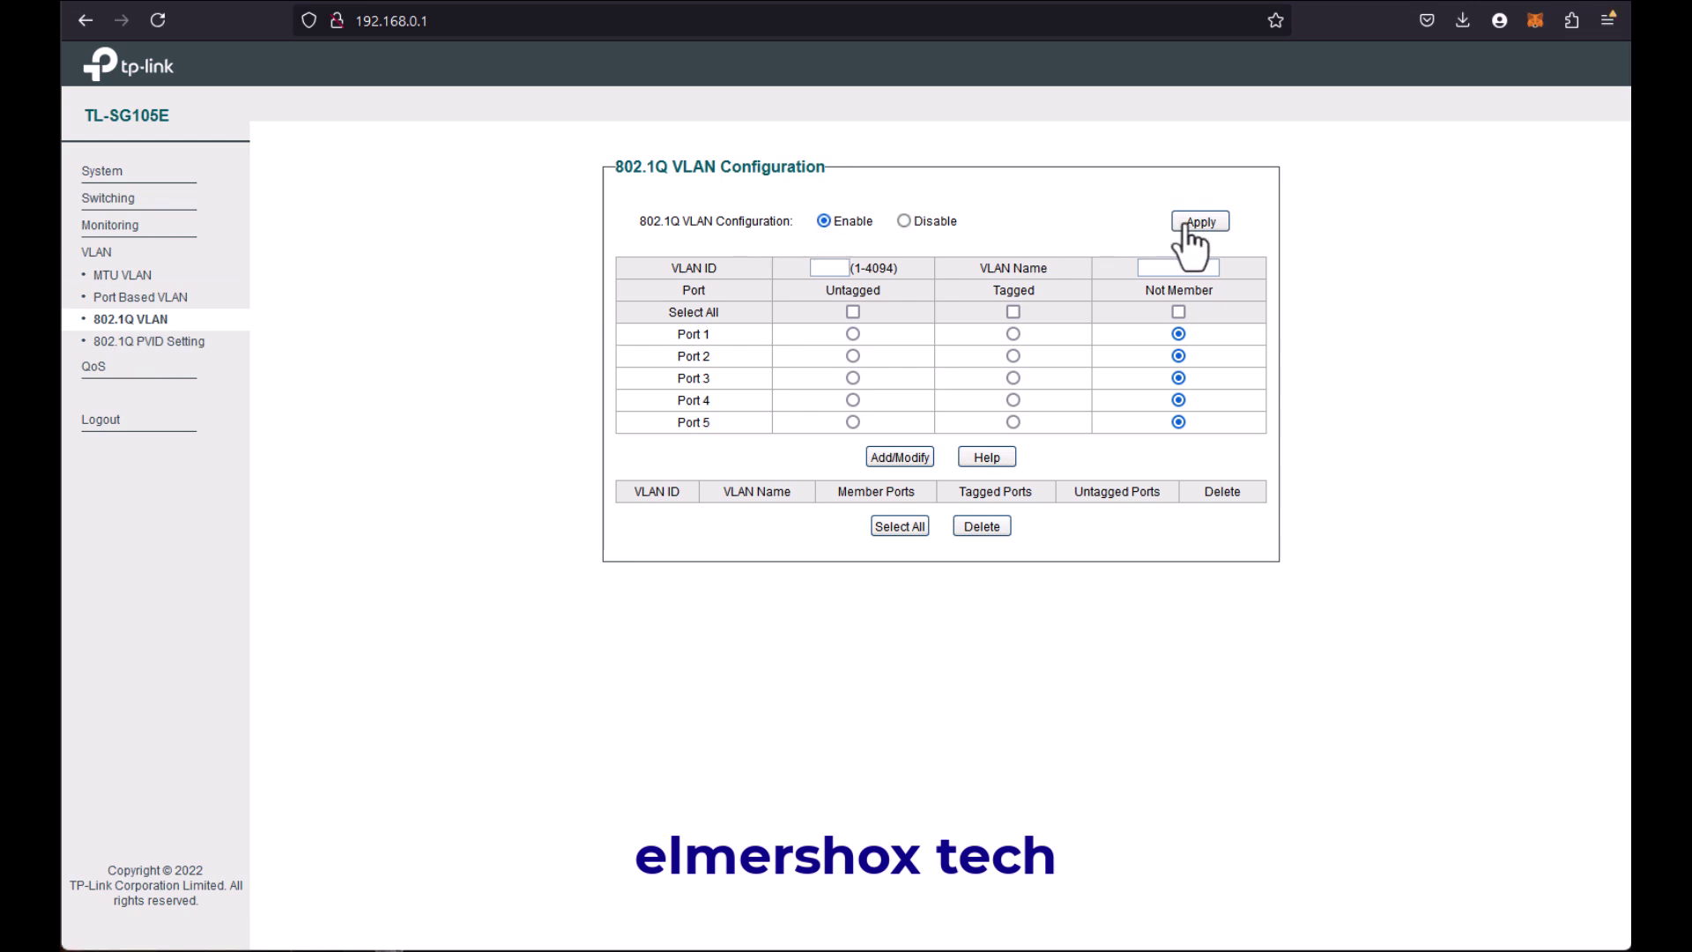
click(1198, 222)
click(944, 553)
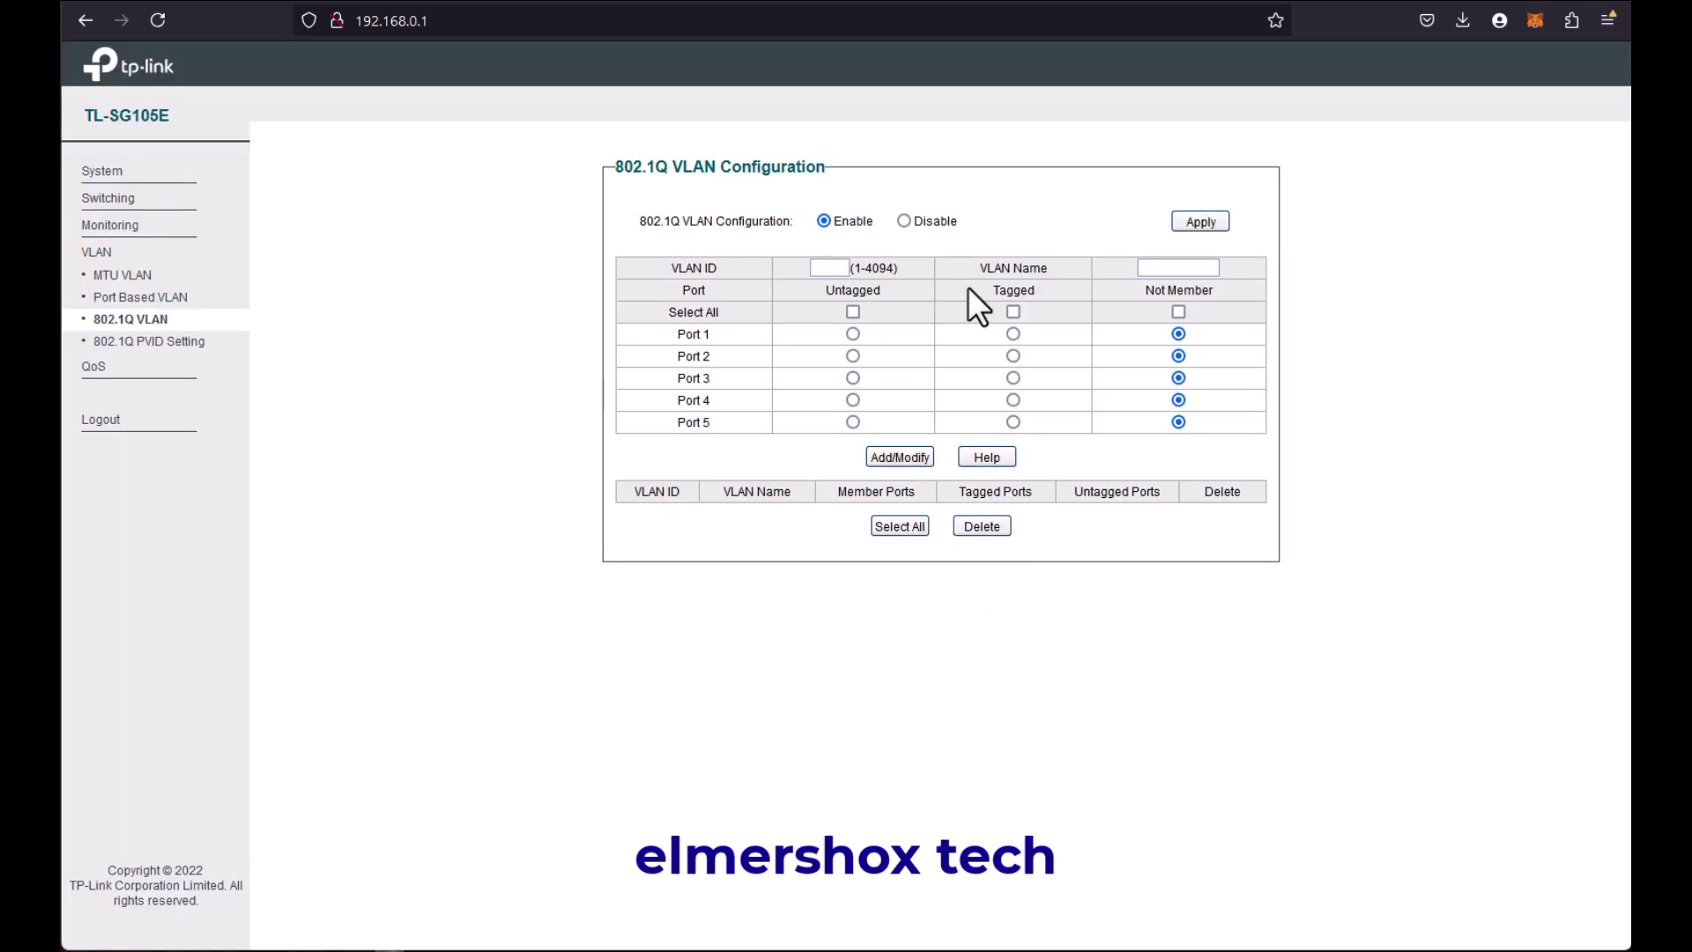
click(1199, 222)
click(732, 529)
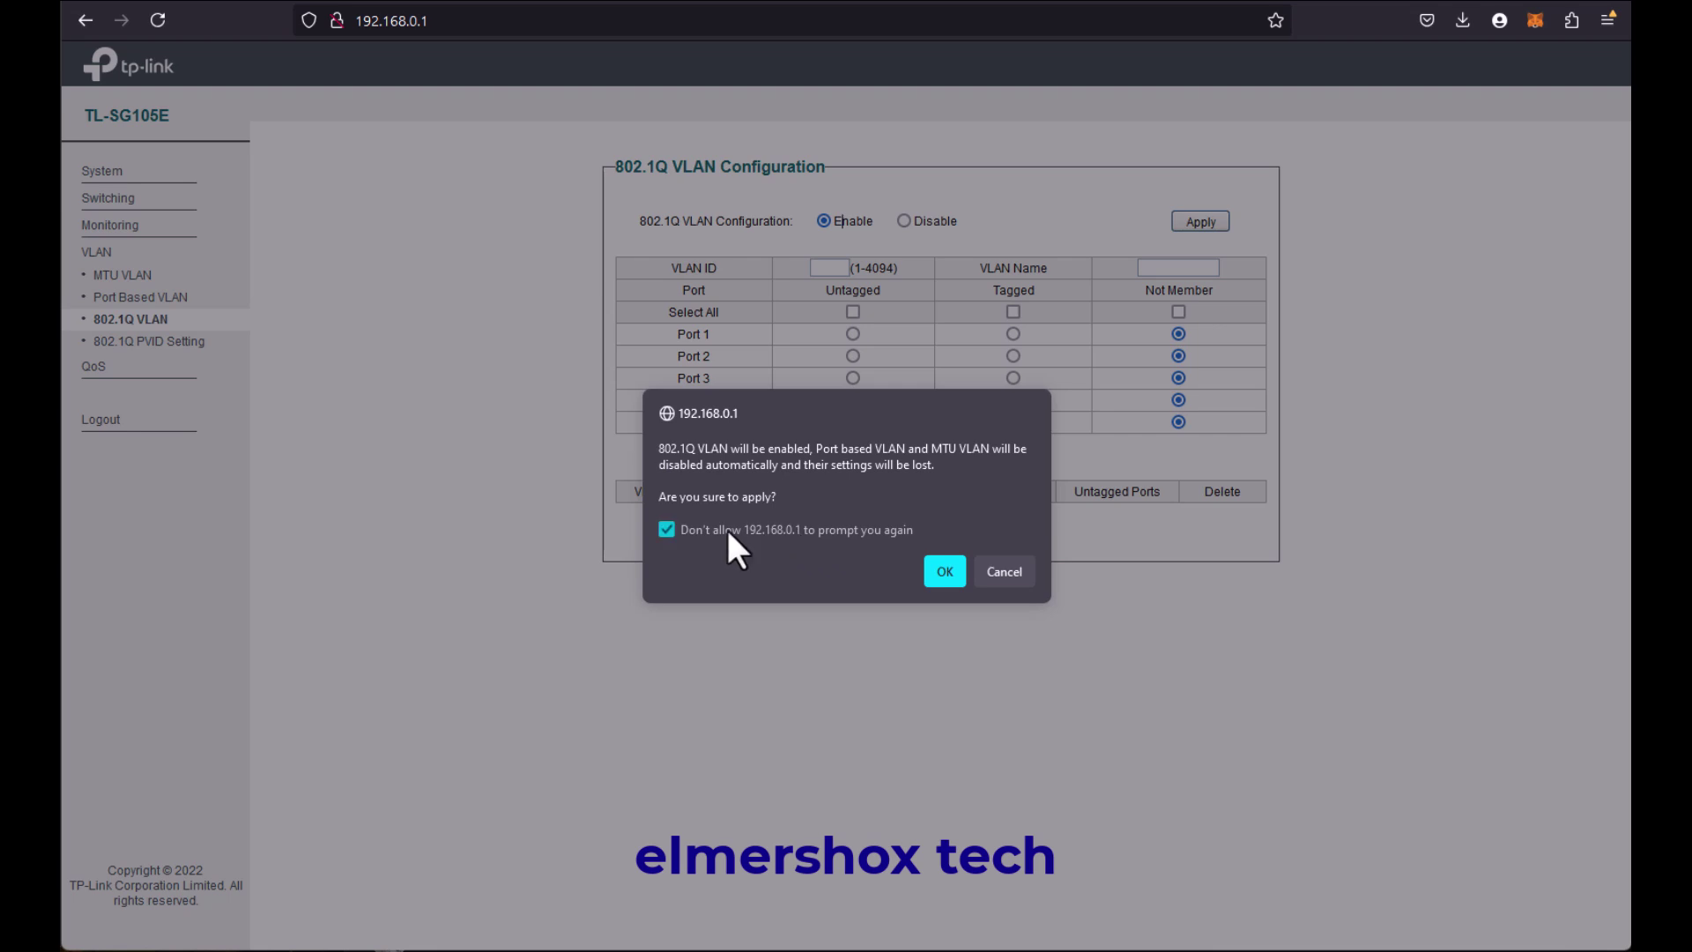
click(927, 579)
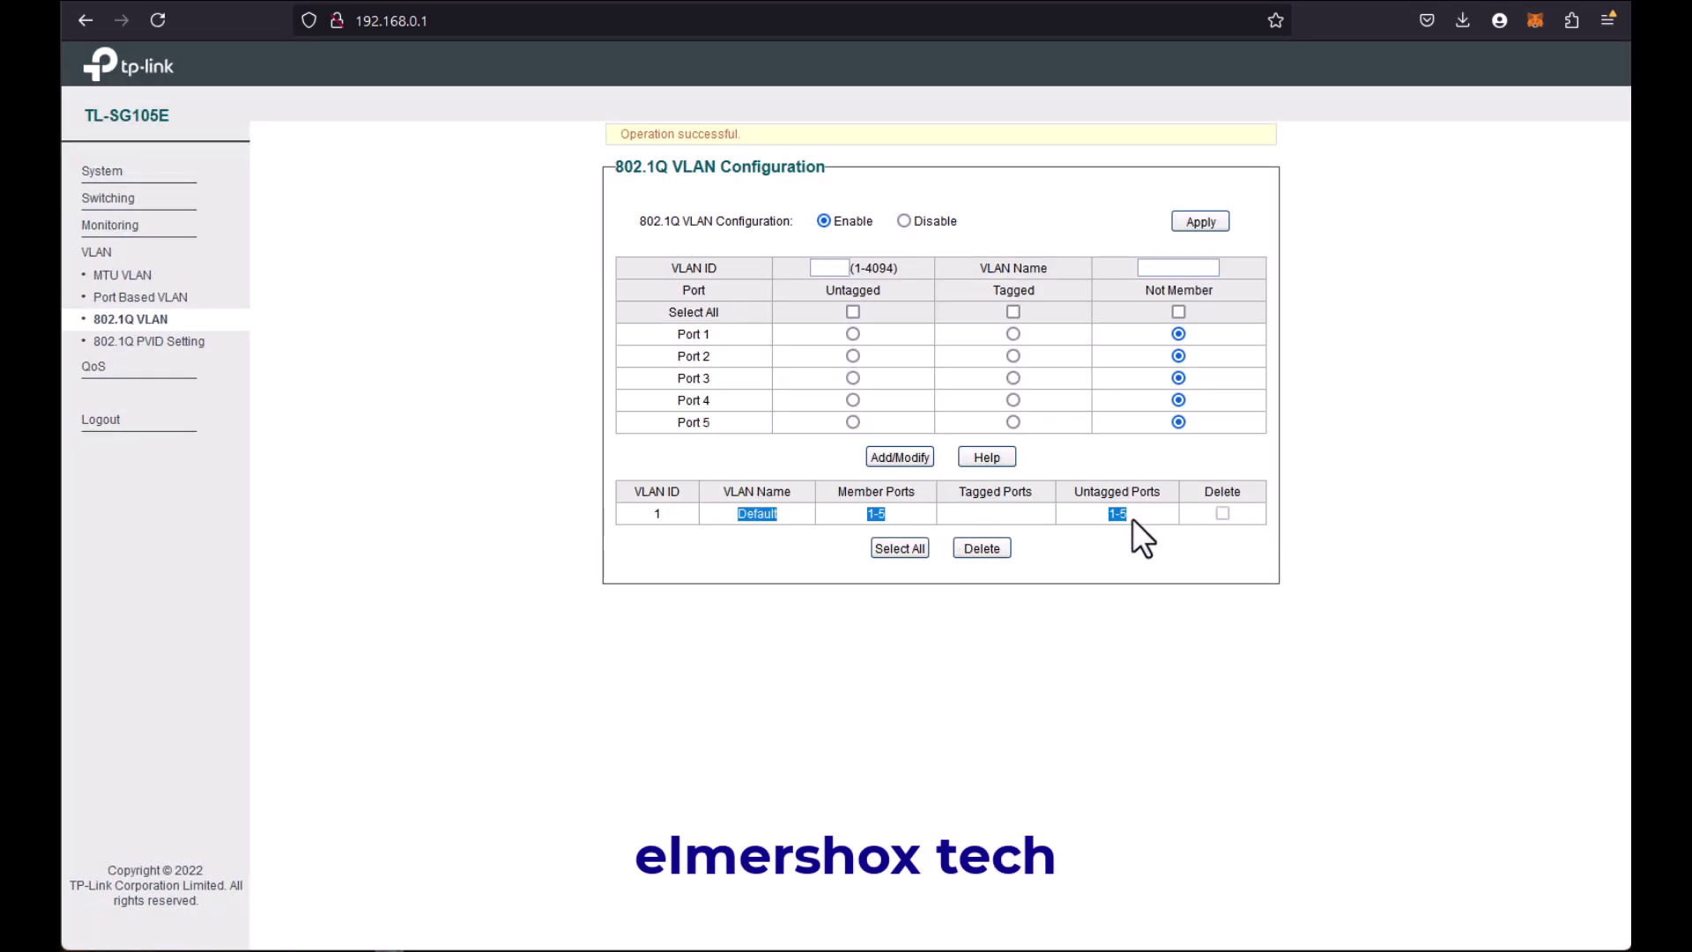
click(796, 516)
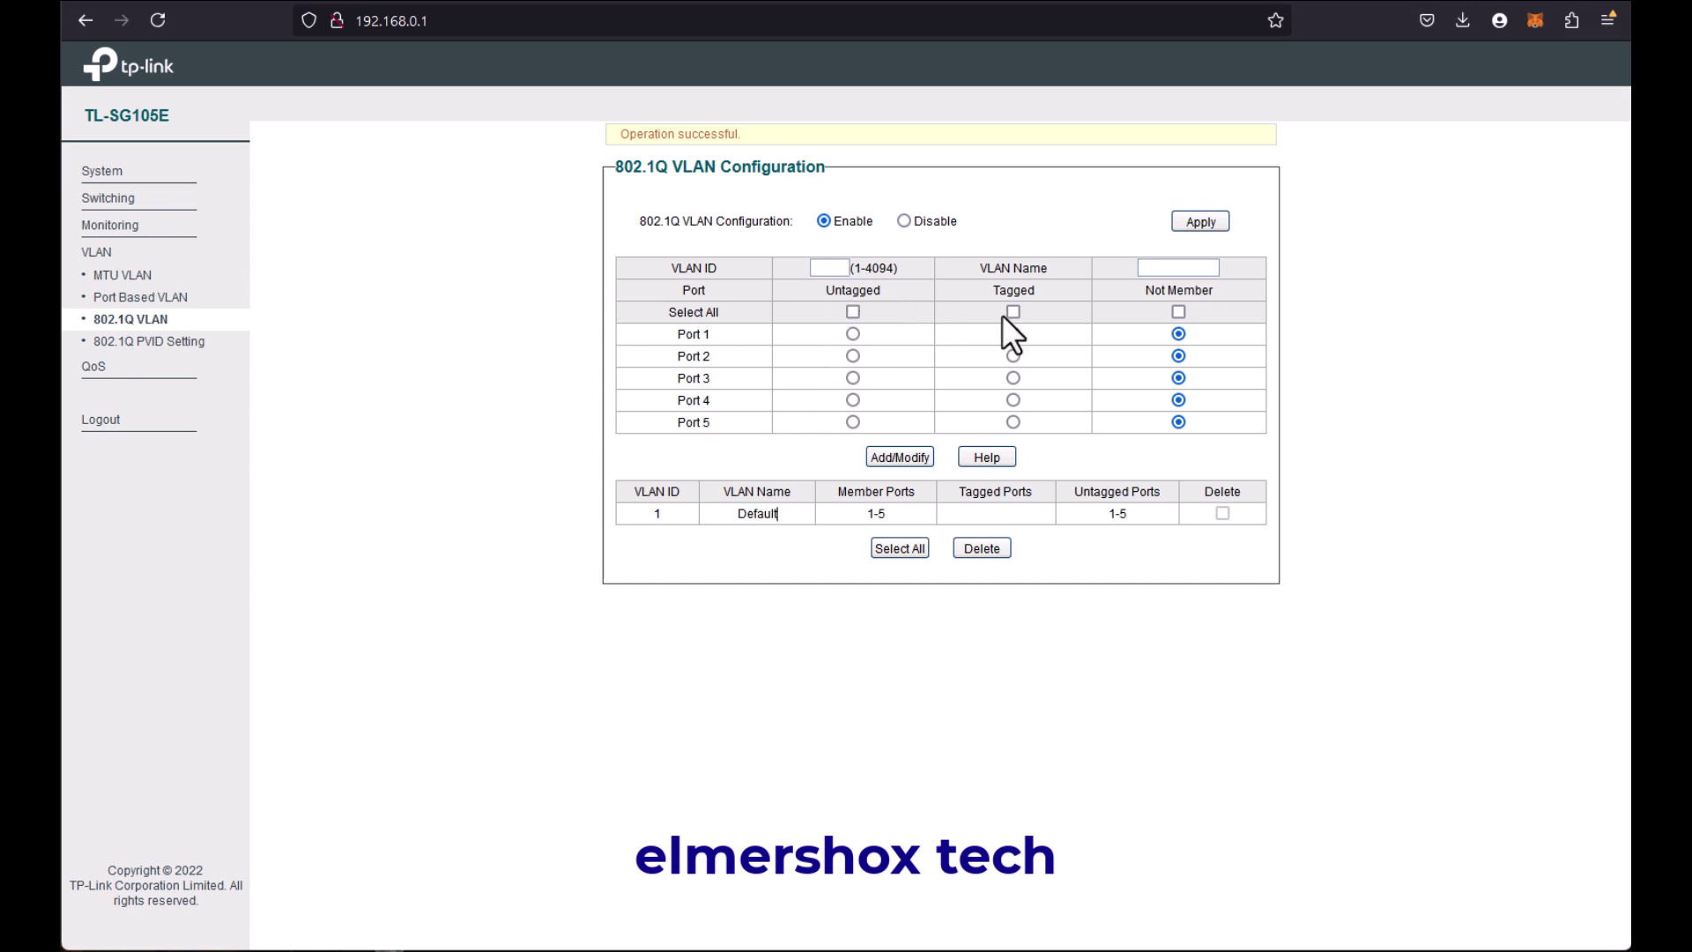
Step: Create VLAN ID 2 with port 1 untagged, port 2 tagged and ports 3–5 excluded
click(836, 268)
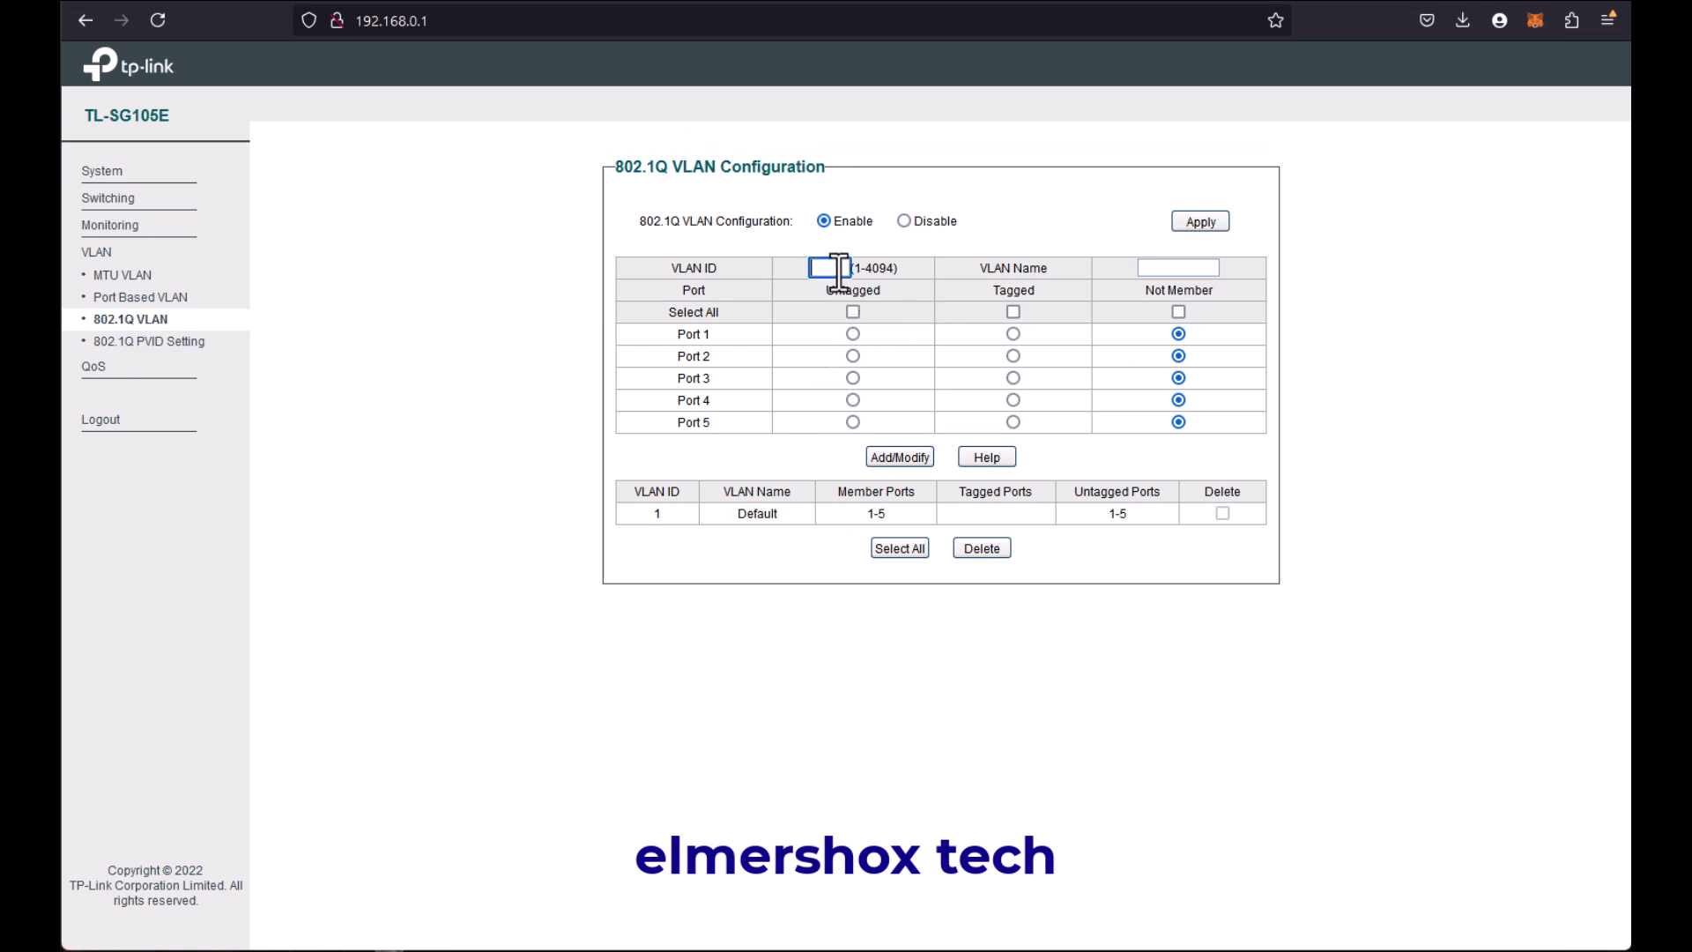
text(2)
click(853, 333)
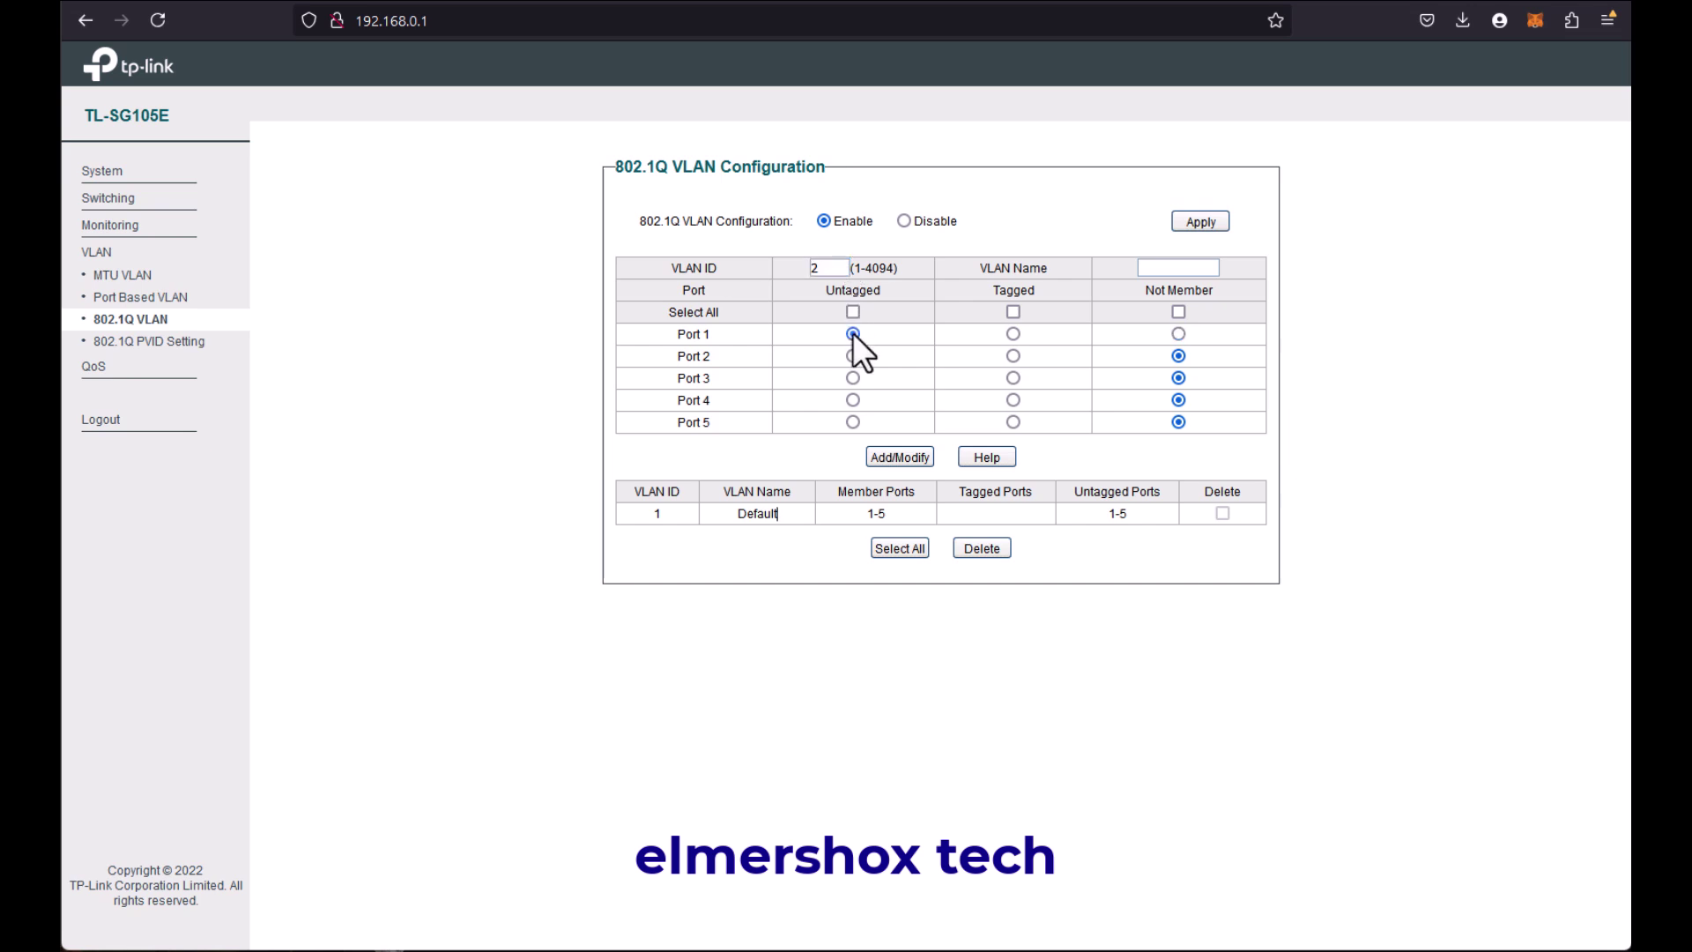
click(1012, 356)
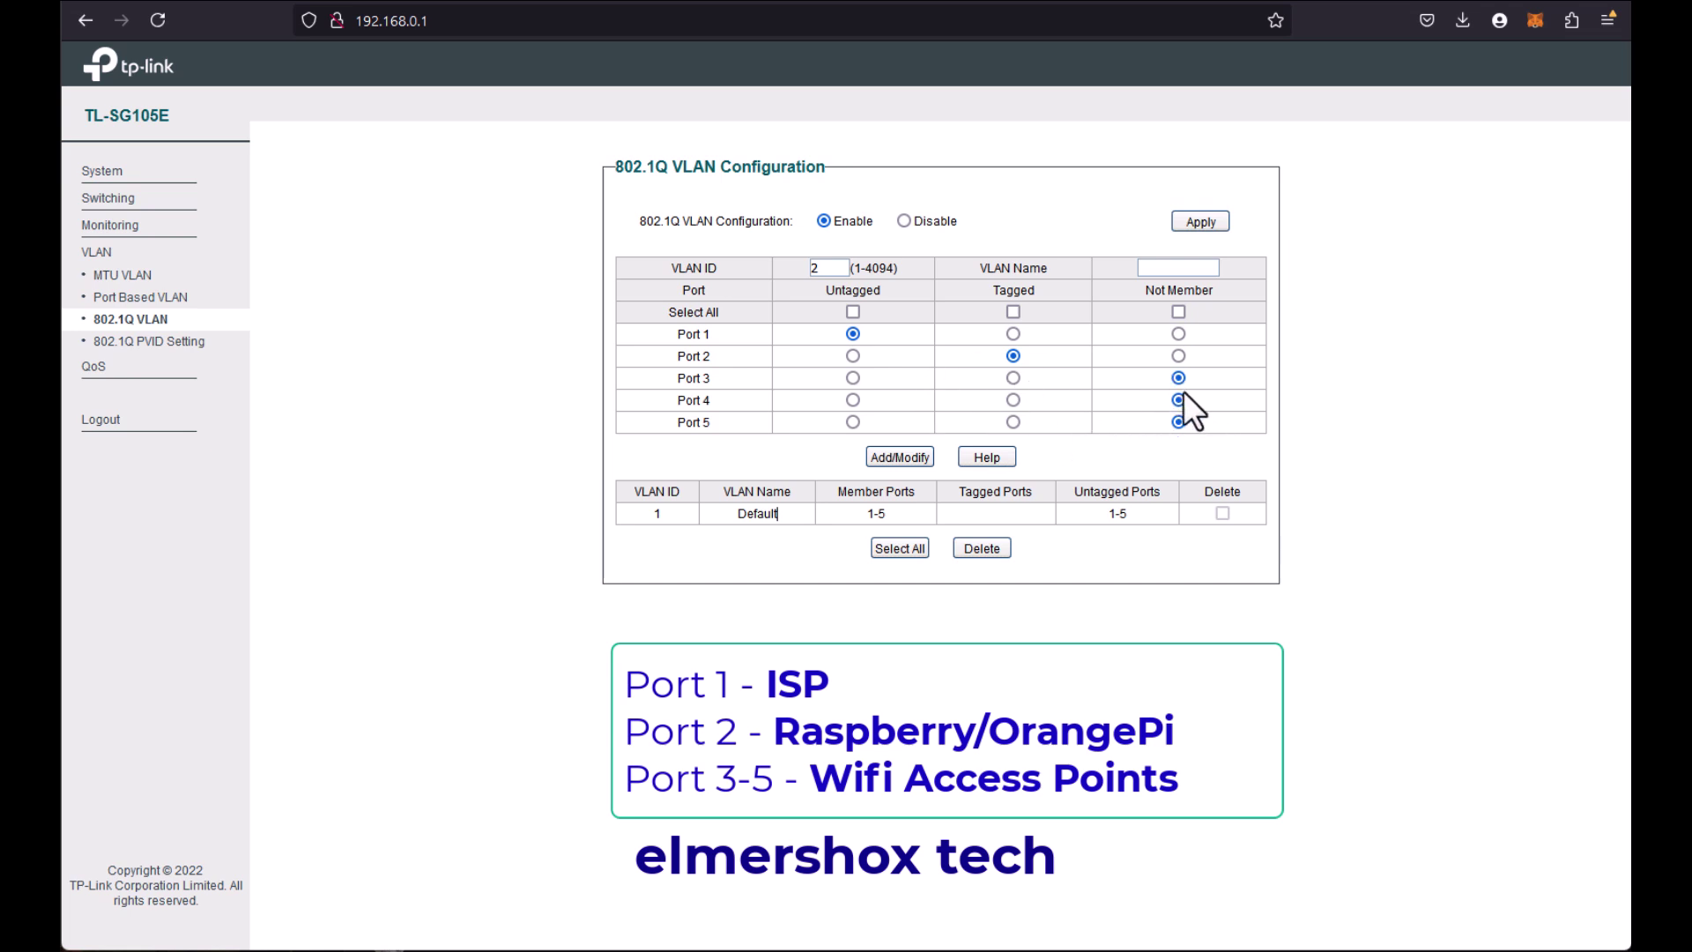
drag(710, 356, 669, 356)
click(891, 460)
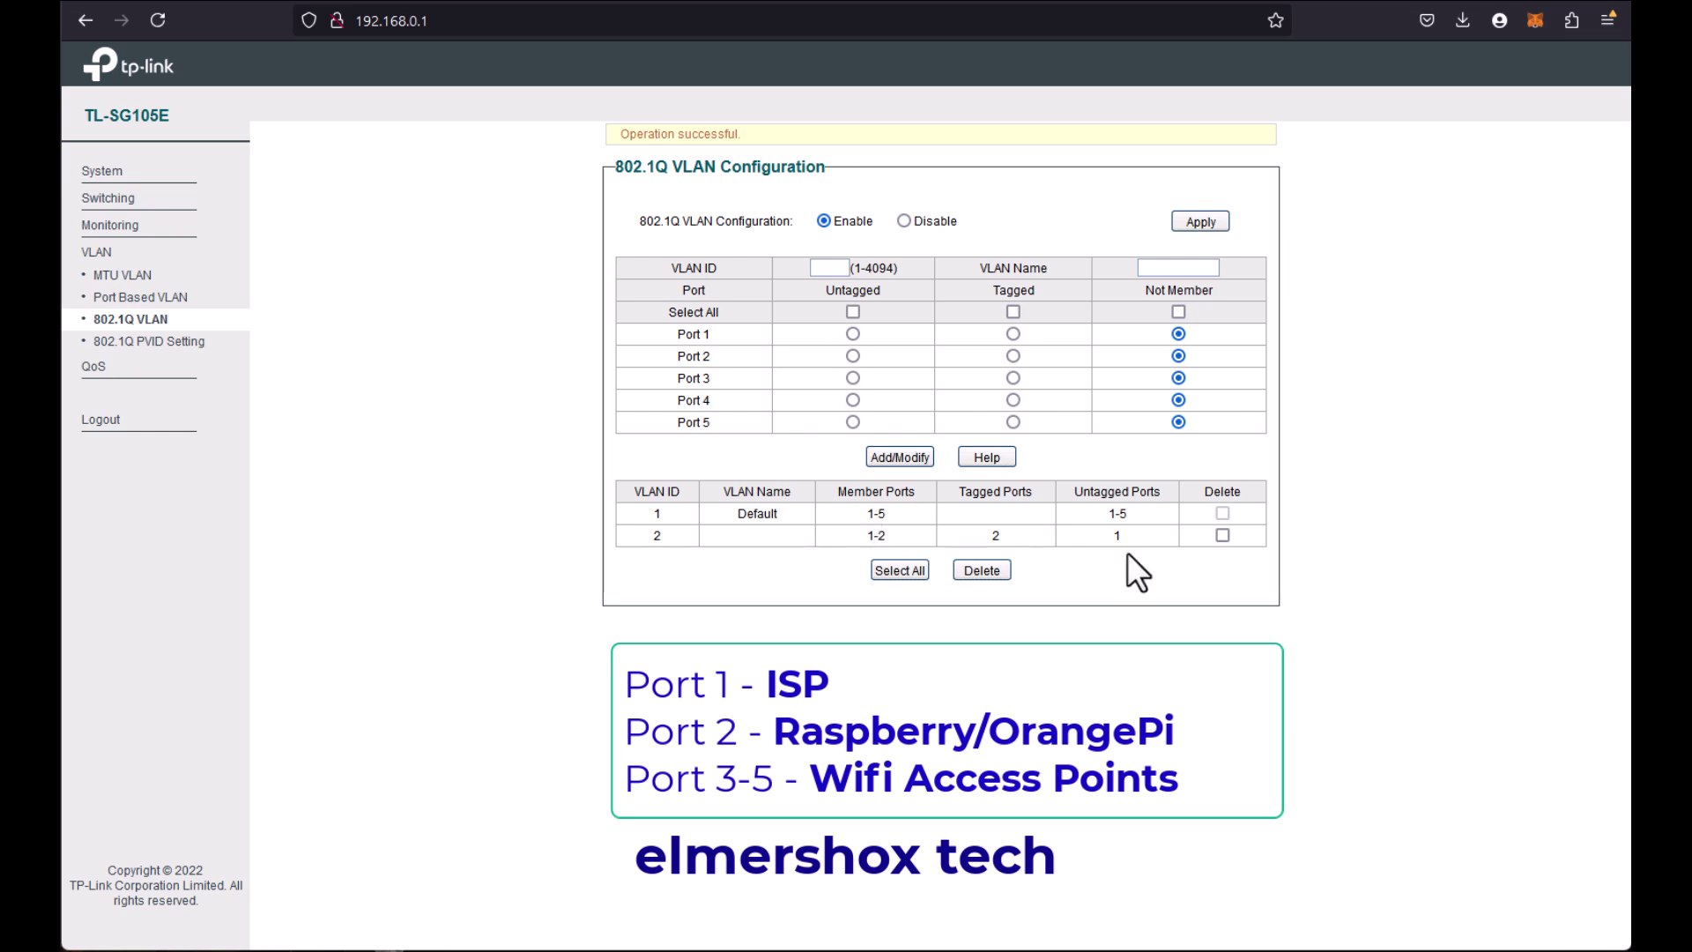
Step: Reload VLAN ID 2 and save it with the VLAN name RPI-OP
click(1221, 535)
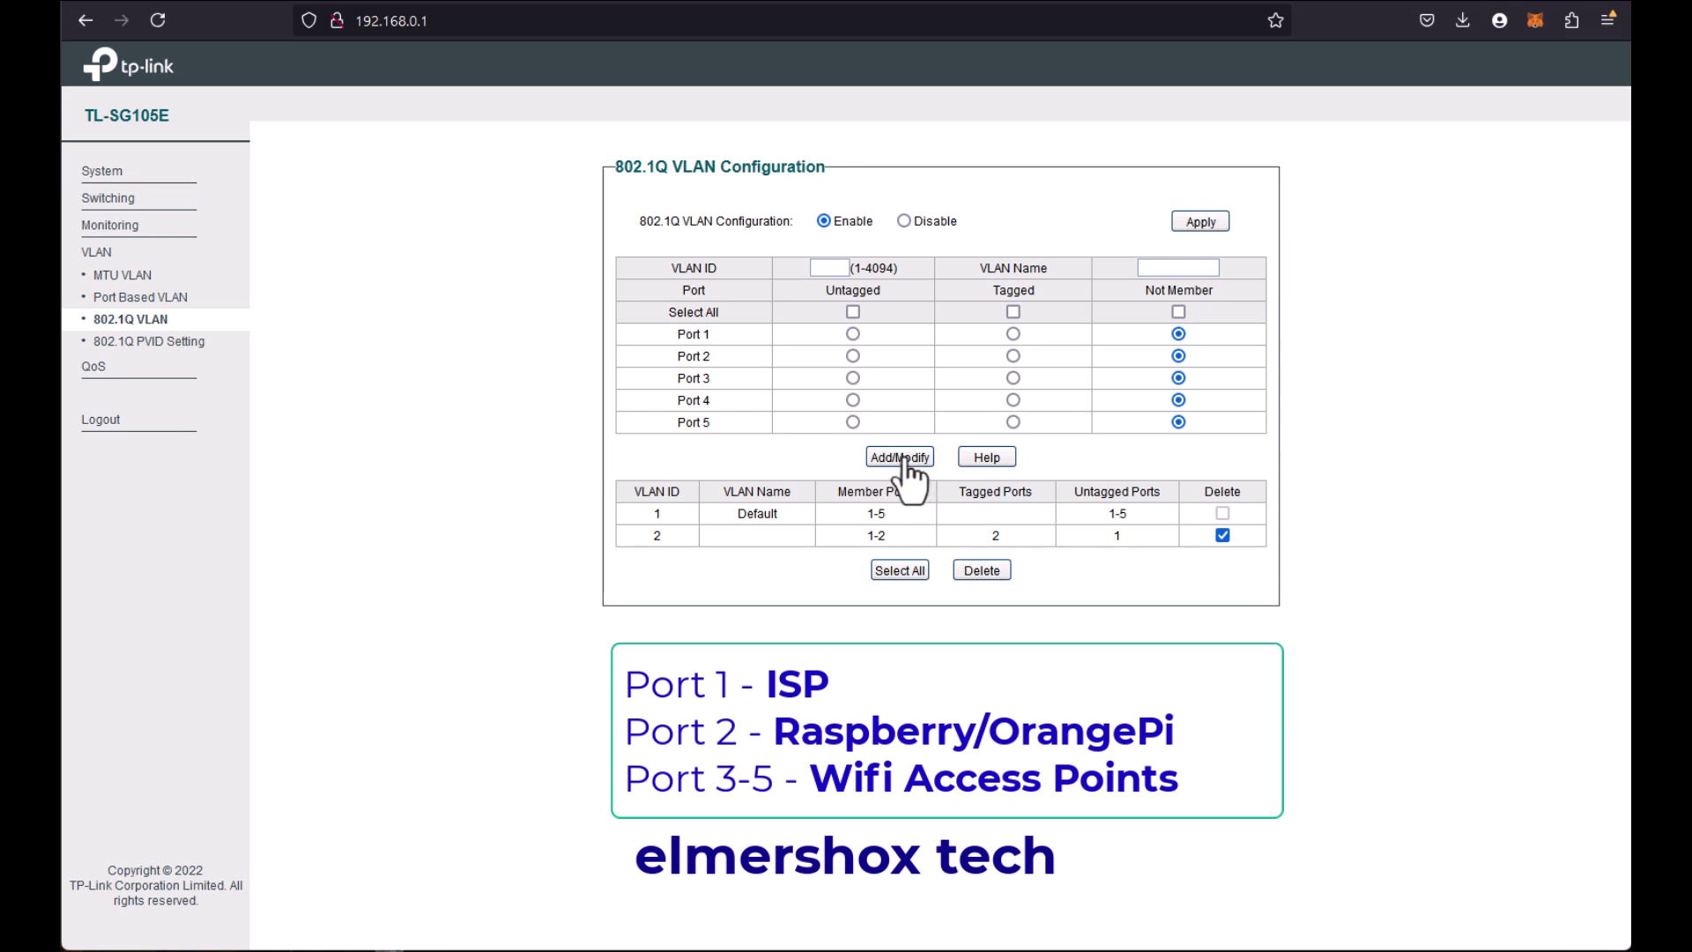
click(829, 267)
text(2)
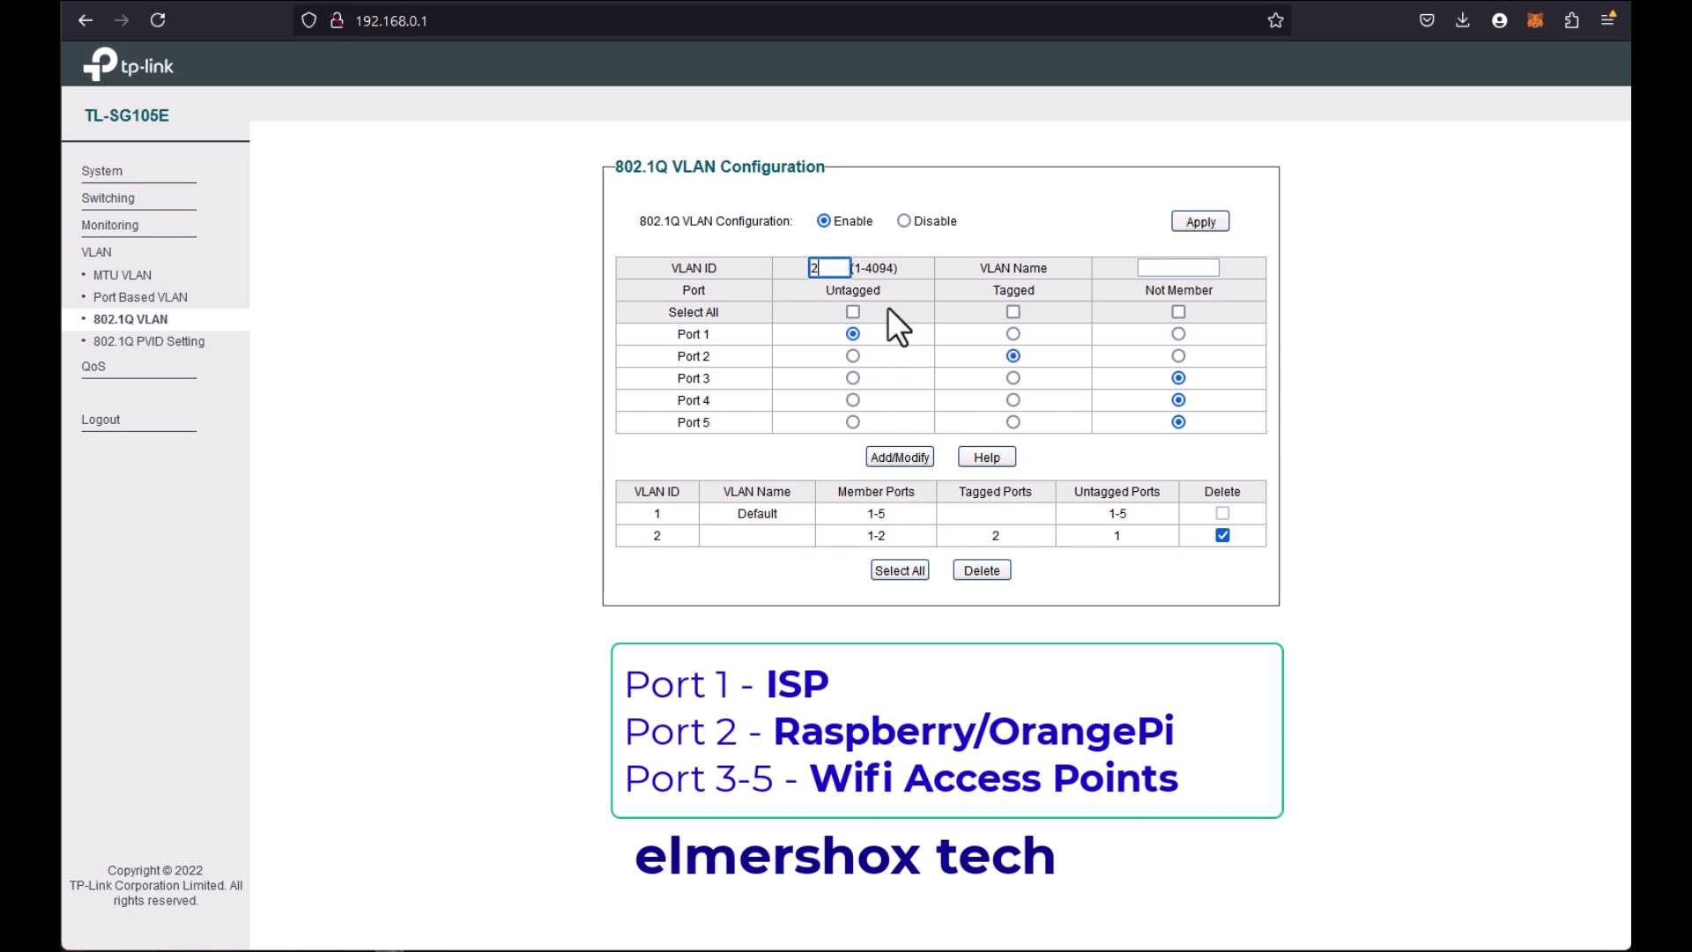
click(1177, 267)
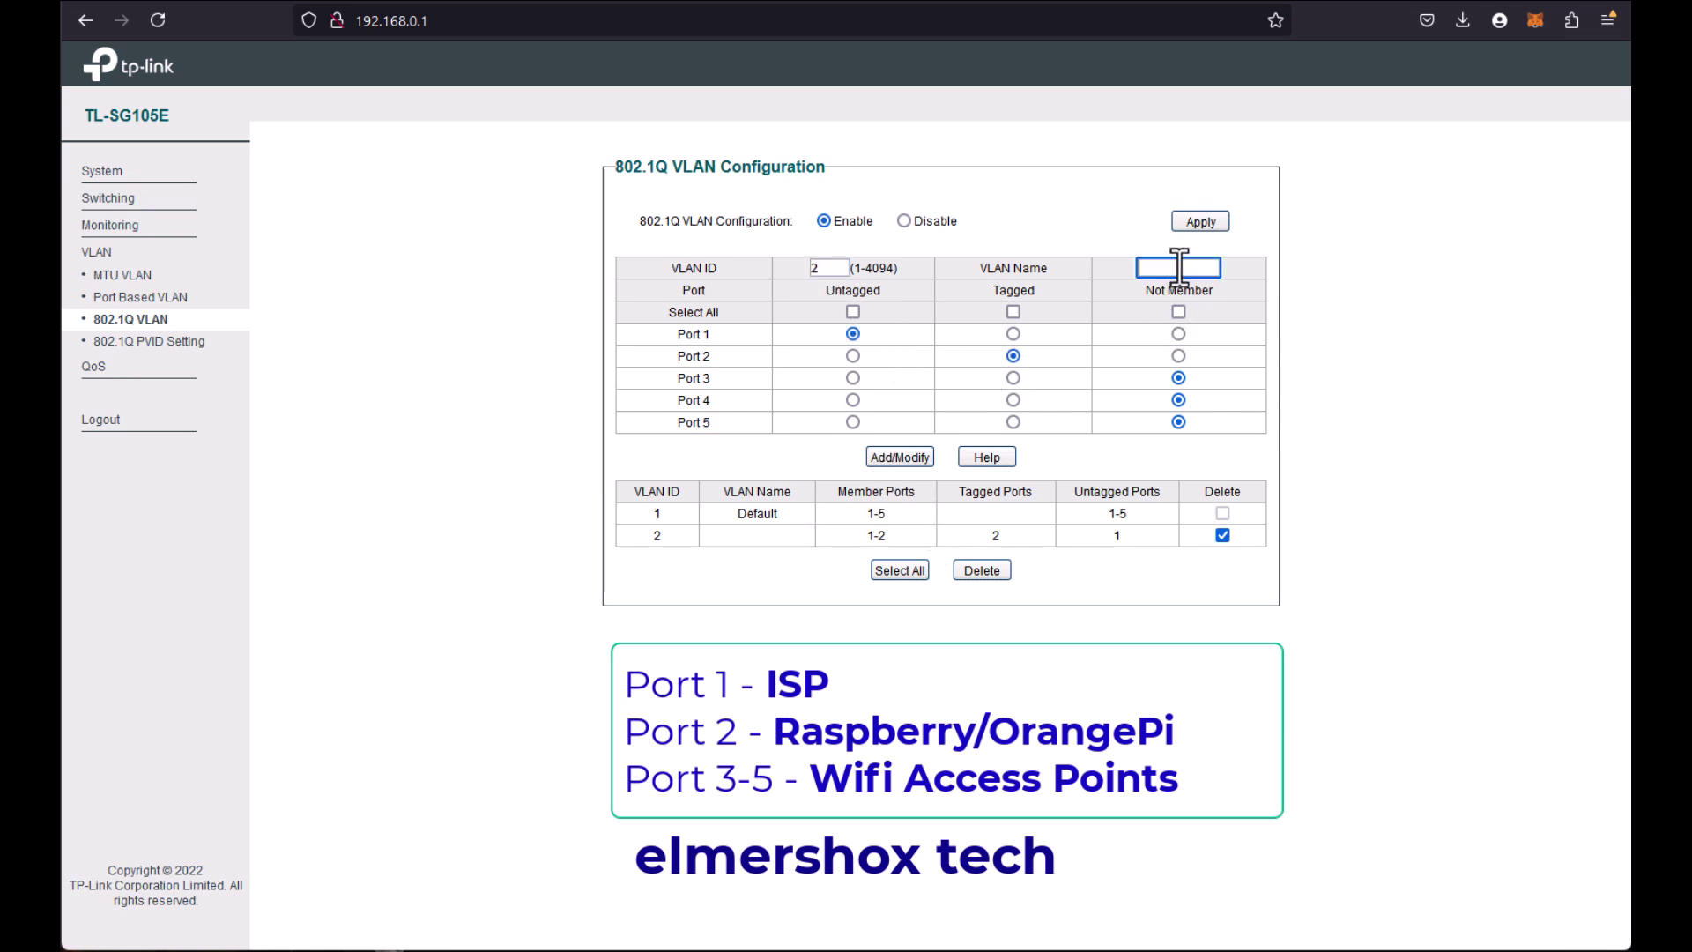
text(RPI-O)
text(P)
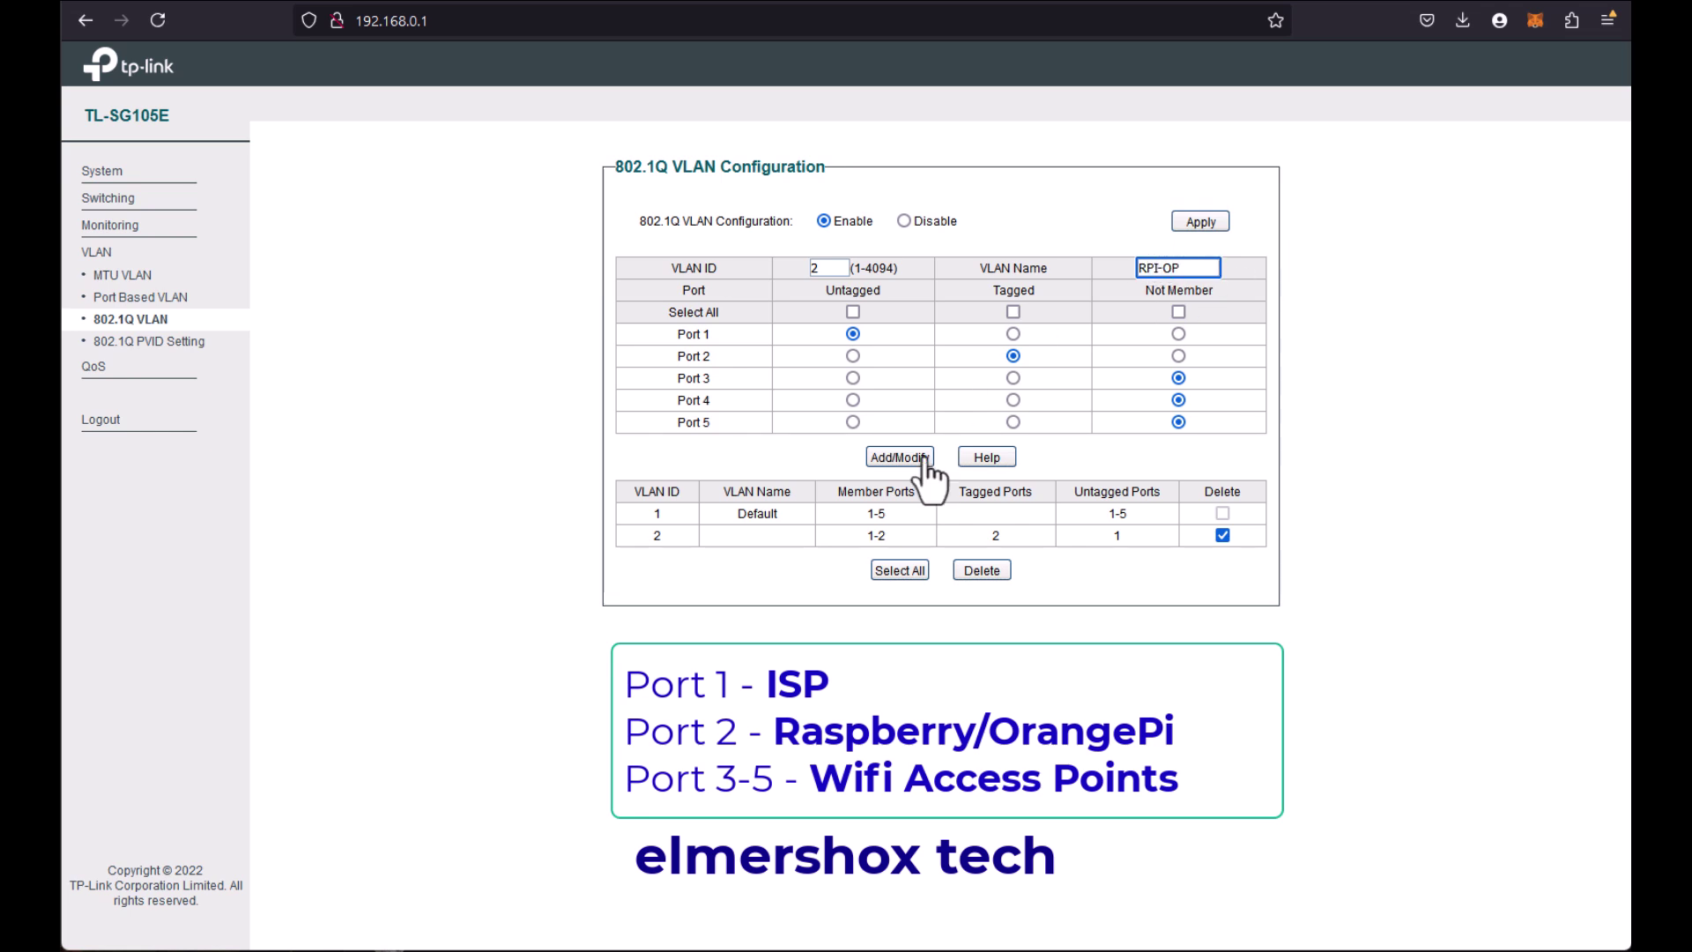
click(913, 457)
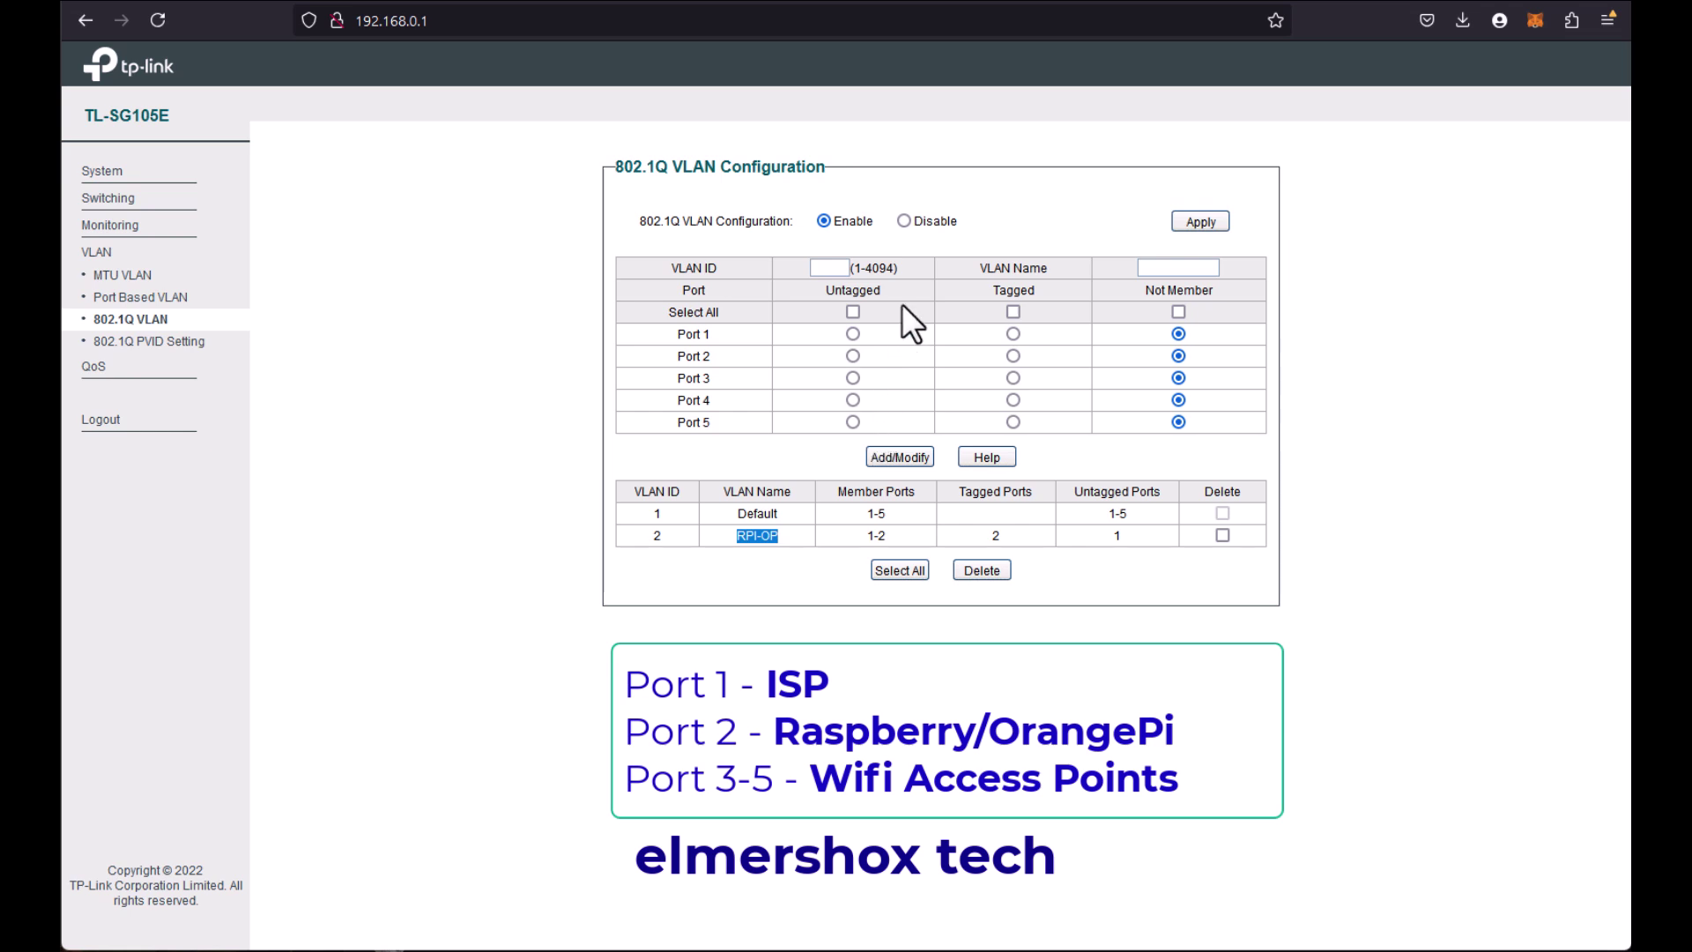
Step: Enter VLAN ID 22 with port 2 tagged and ports 3–5 untagged
click(1014, 356)
click(853, 377)
click(853, 399)
click(854, 421)
click(820, 269)
text(2)
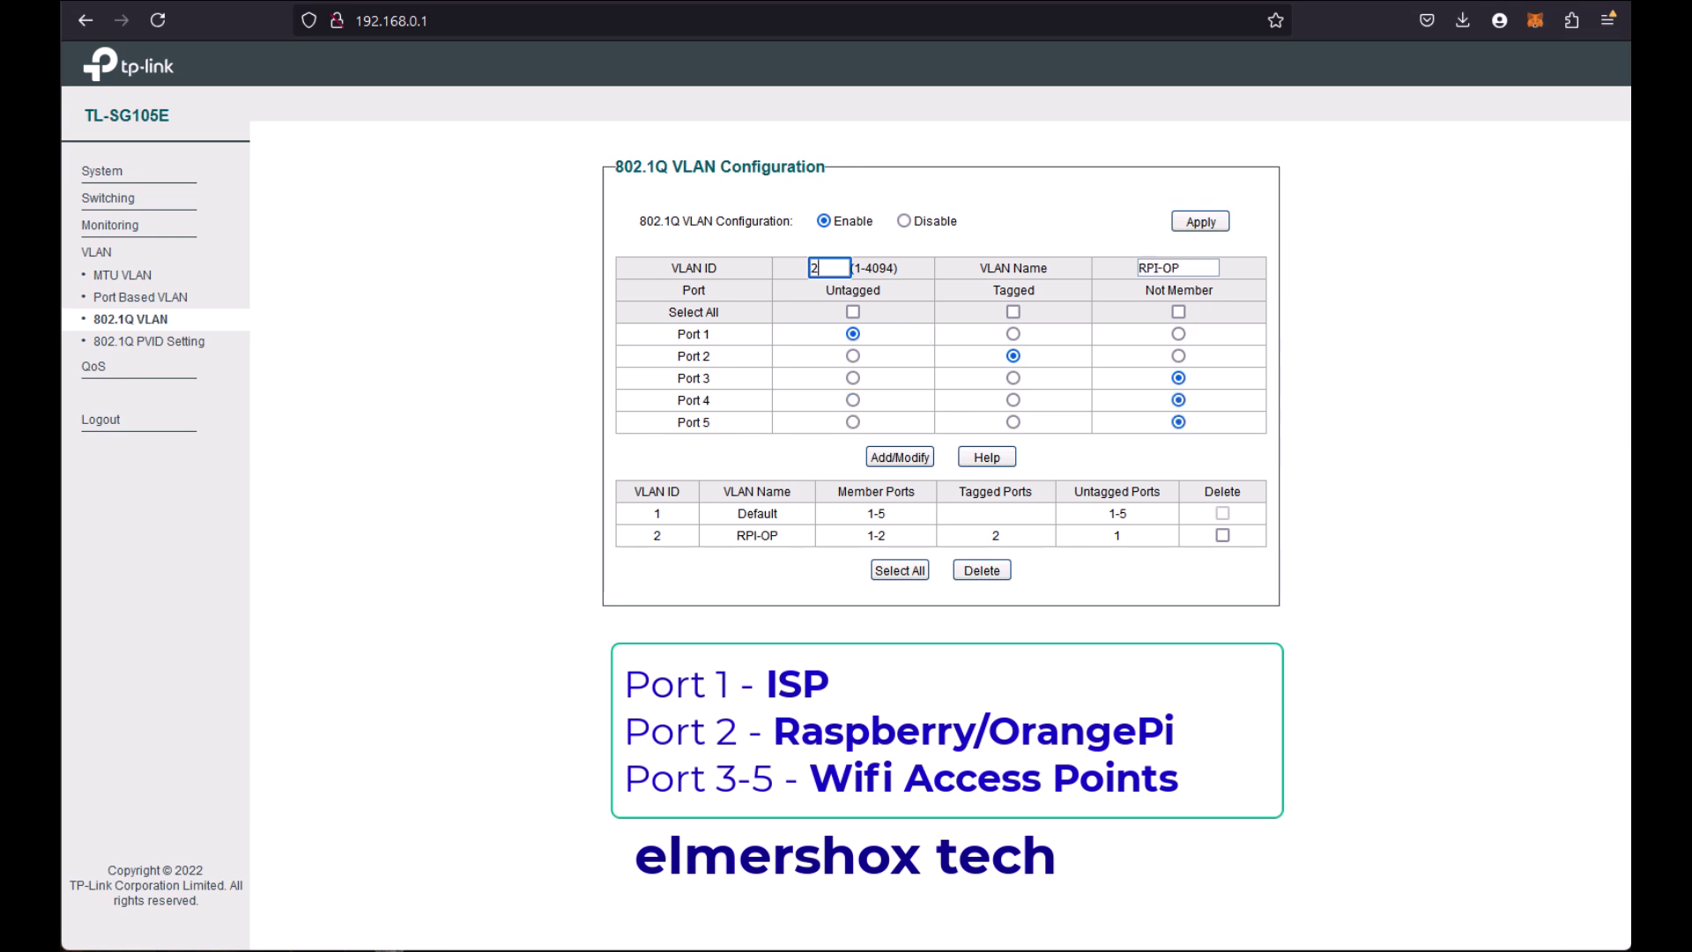
text(2)
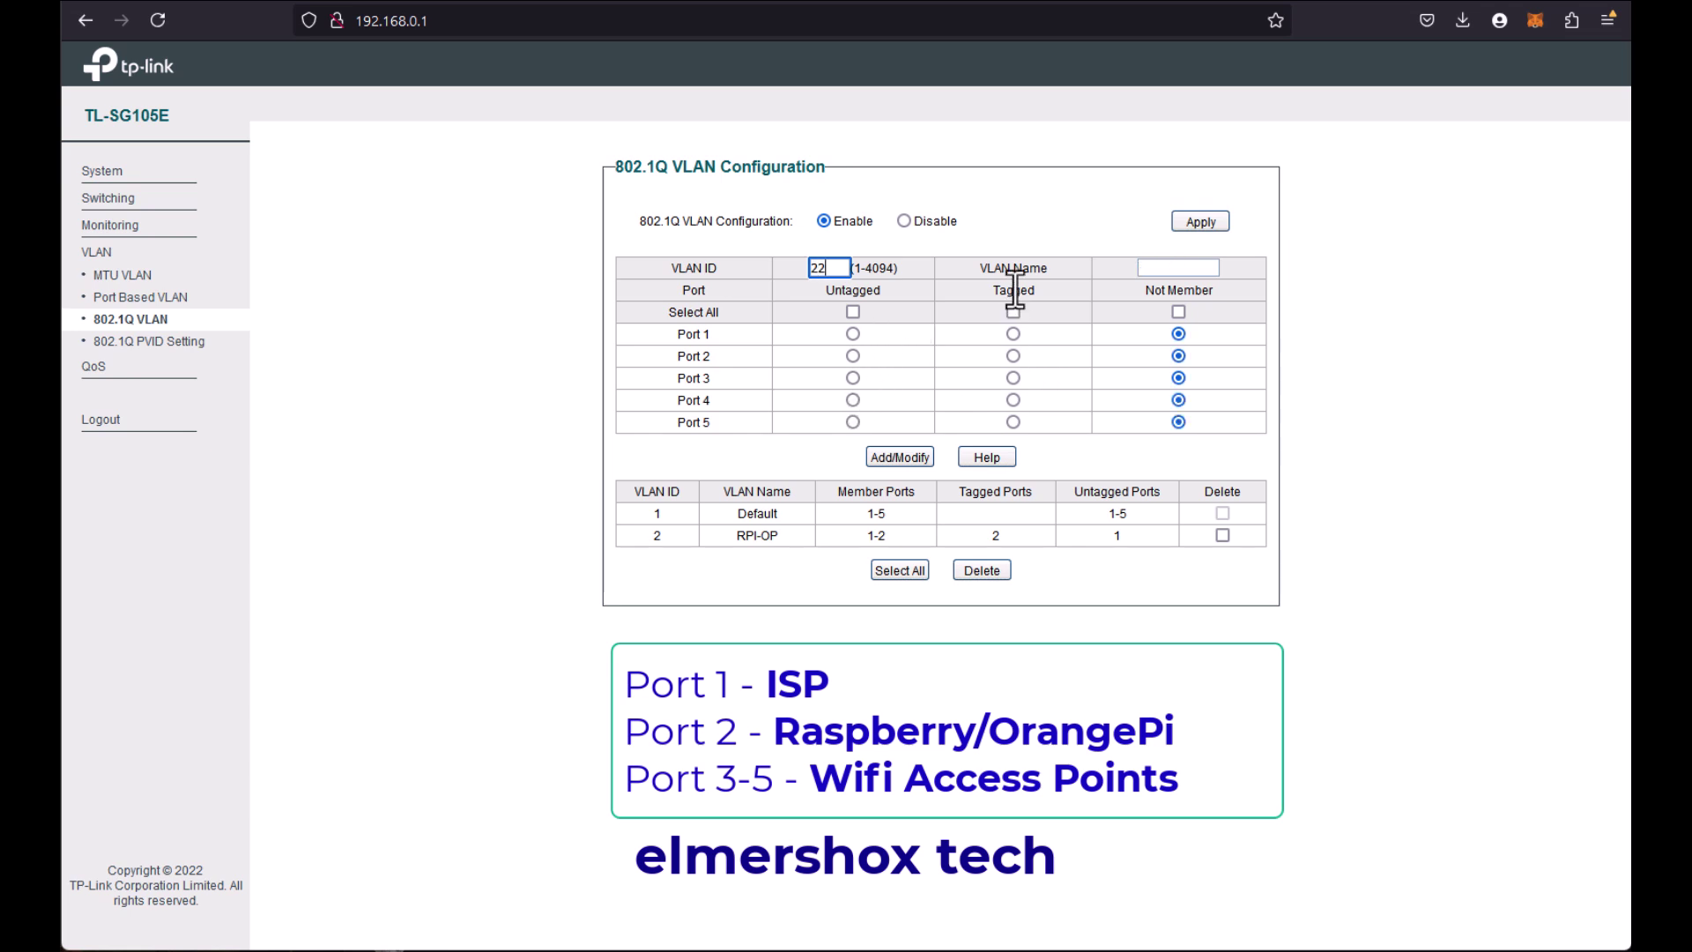
double_click(818, 267)
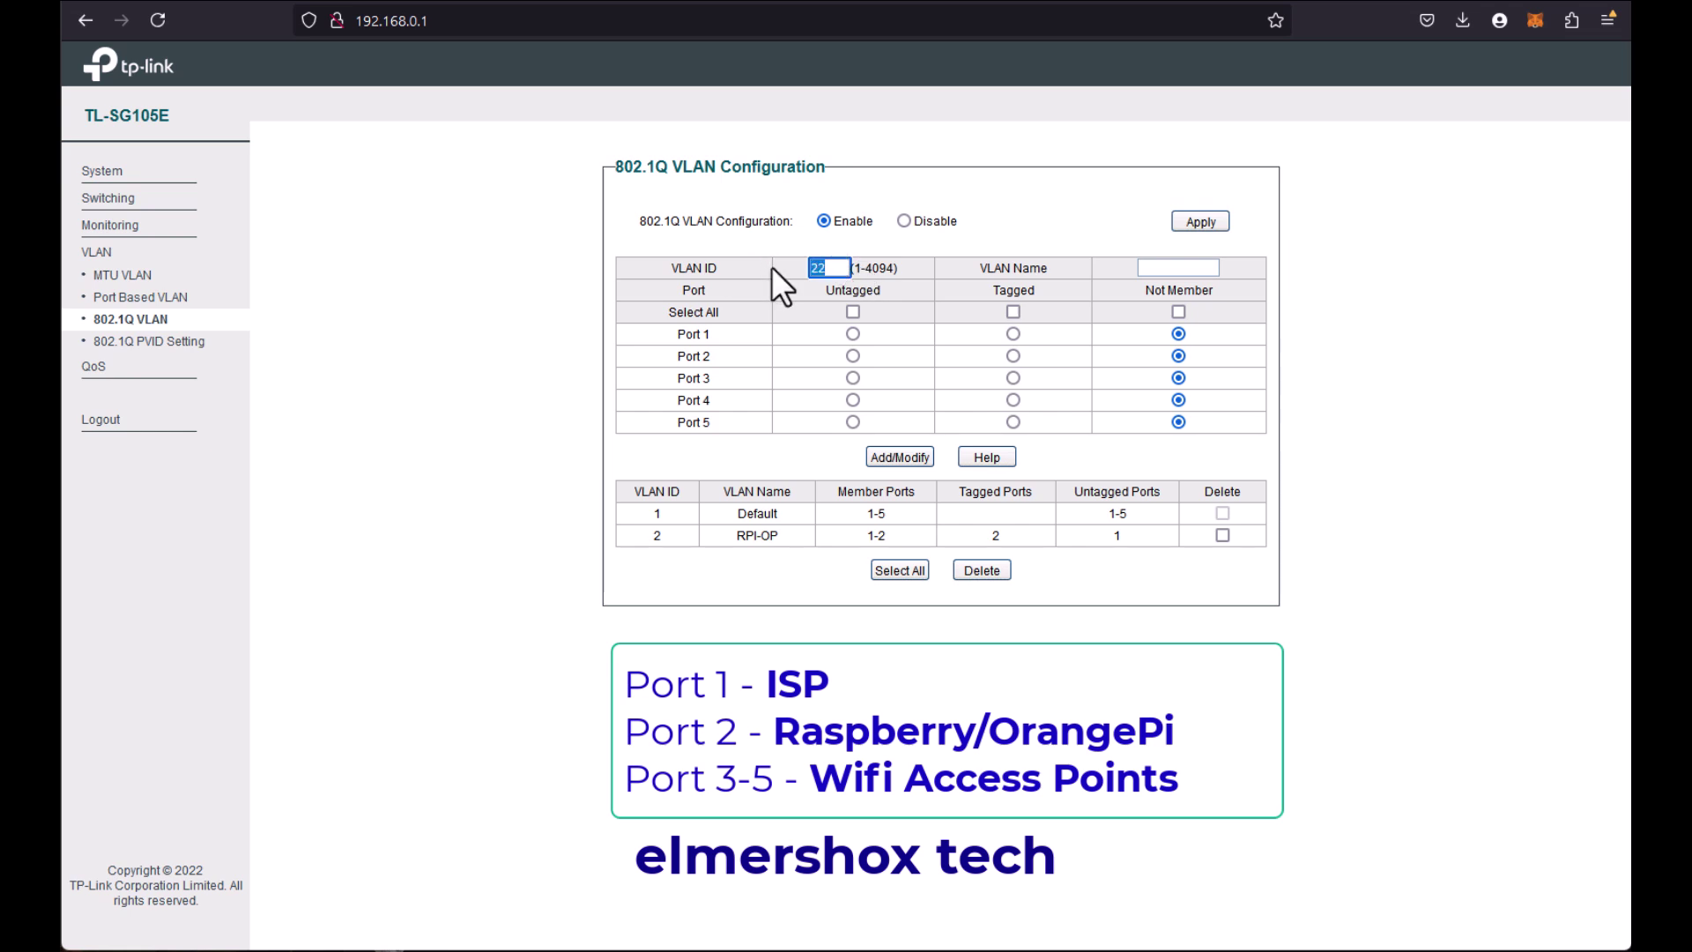
click(1013, 356)
click(853, 400)
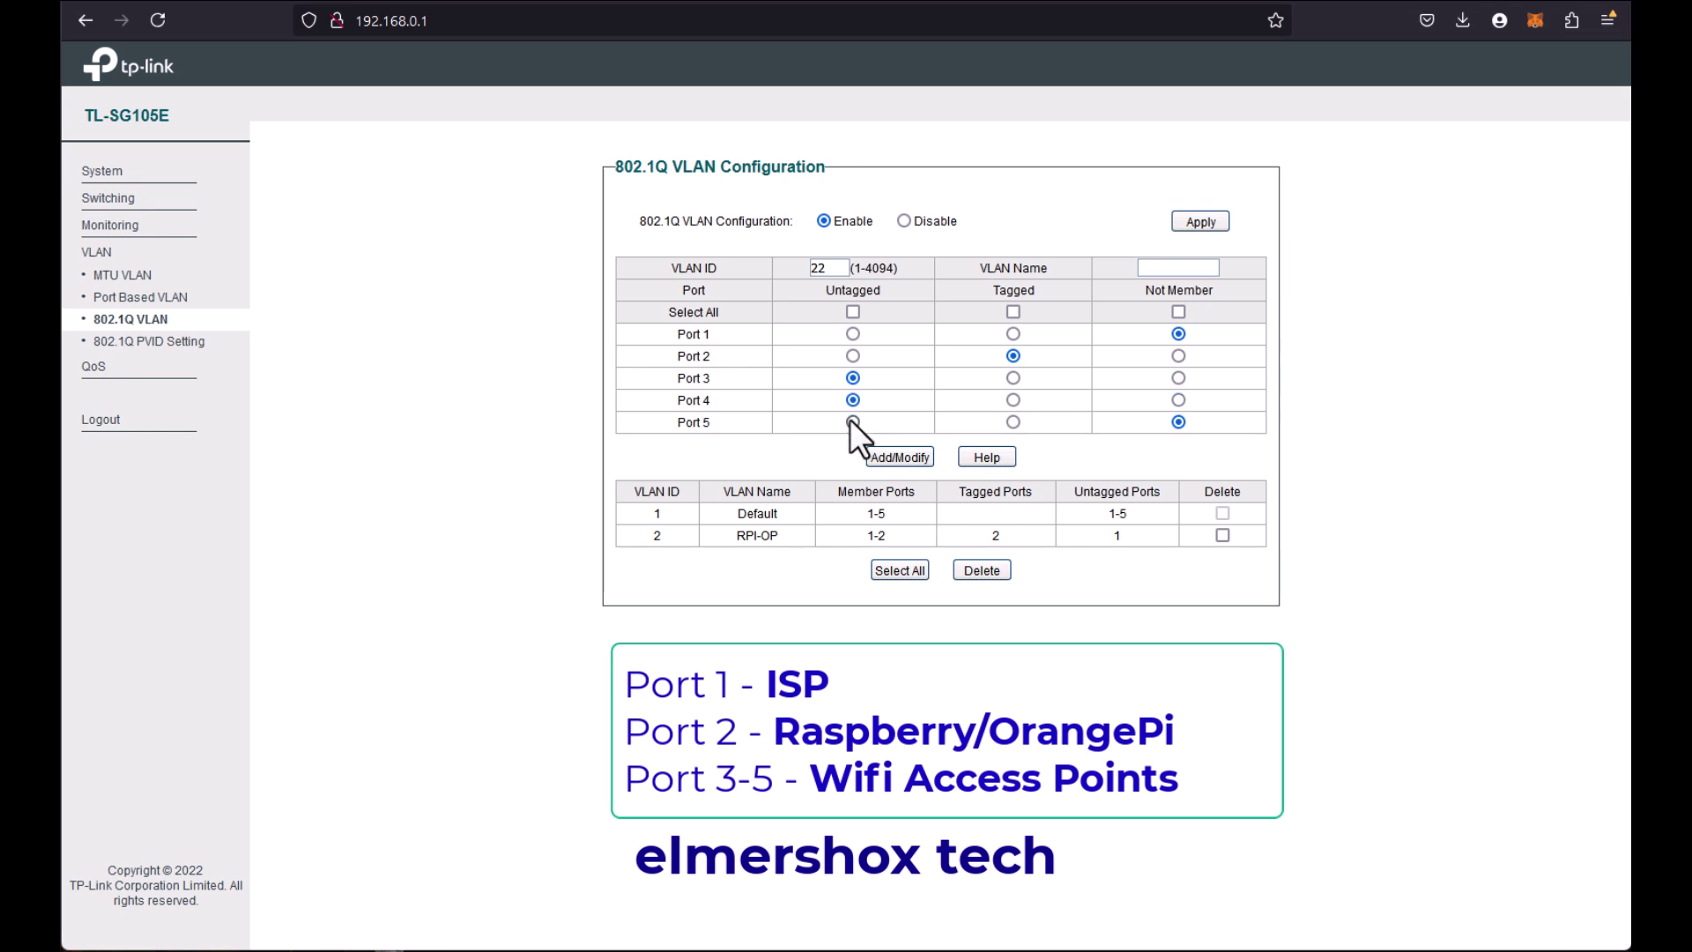
click(851, 422)
drag(826, 291, 884, 297)
Step: Name the VLAN ACCESSPOIN, fixing the typo, and add VLAN 22 to the switch
click(1151, 268)
text(ACCESSPOIT)
key(BackSpace)
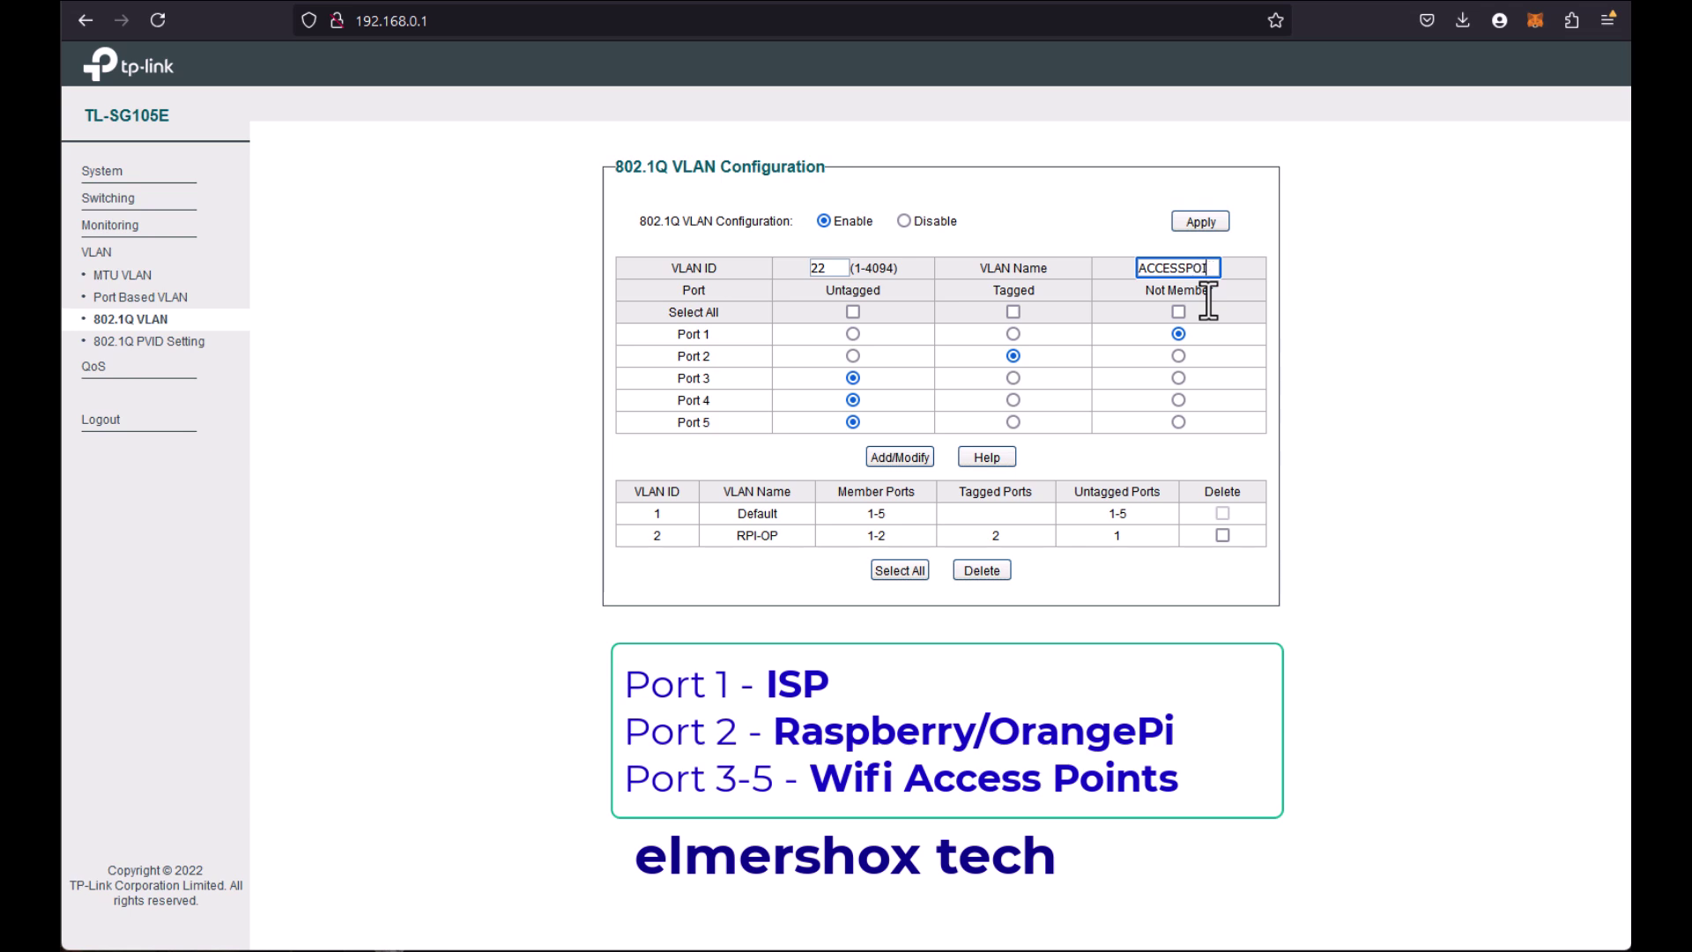
text(N)
click(900, 459)
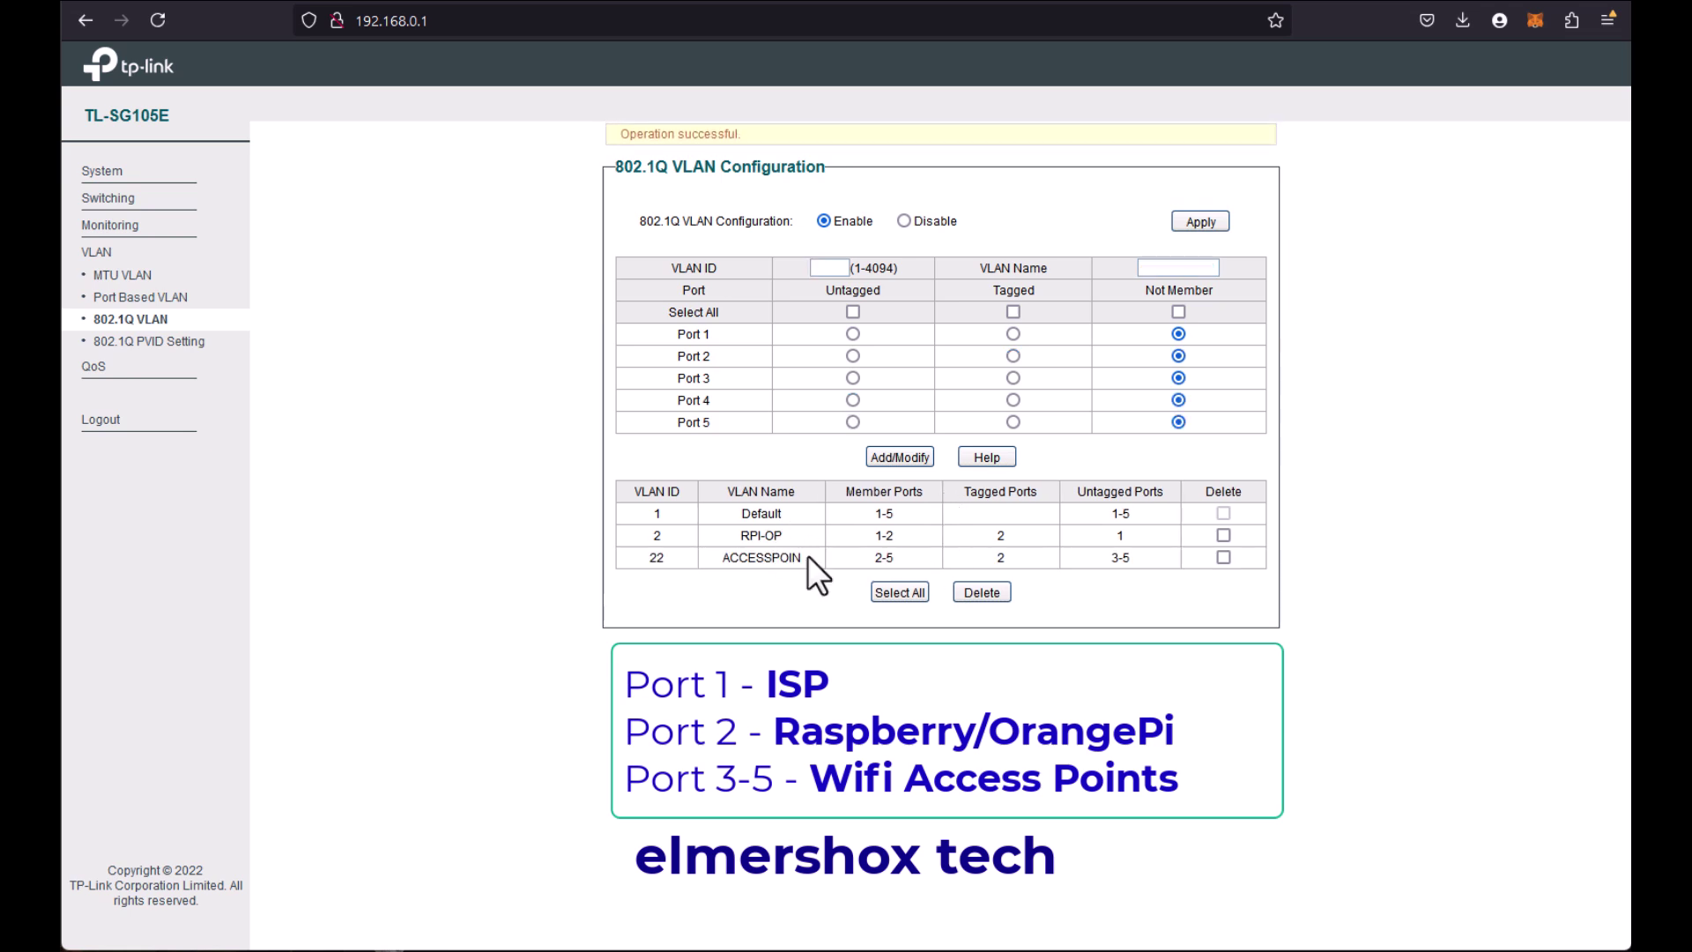
drag(807, 555, 997, 548)
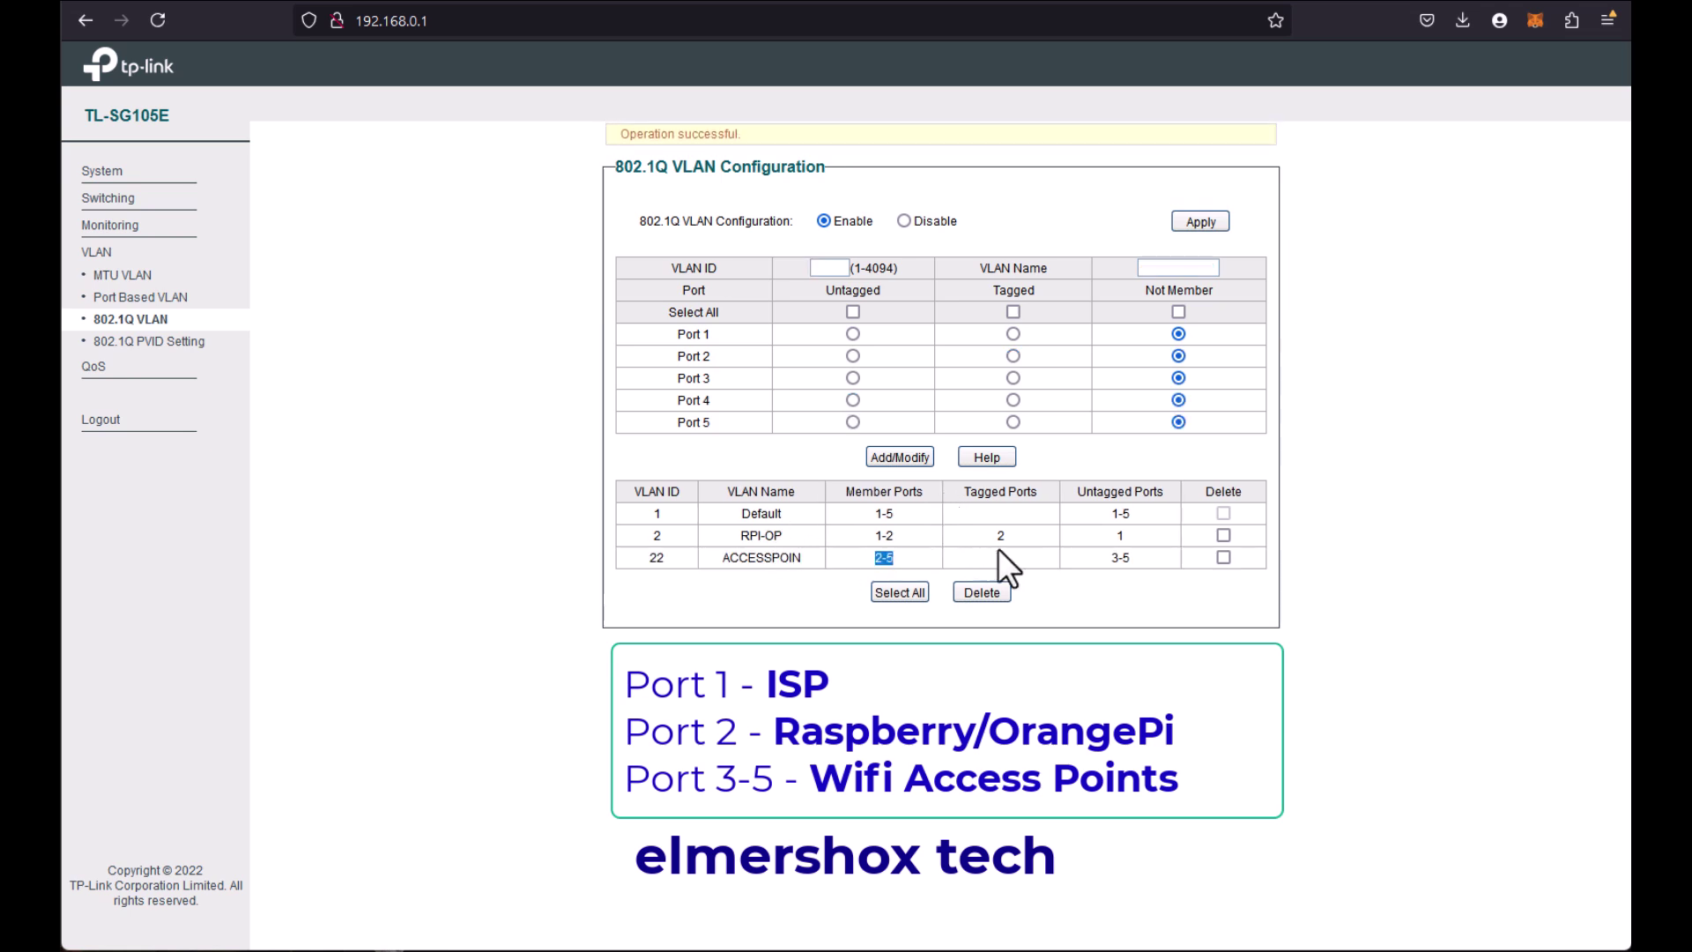
double_click(1126, 540)
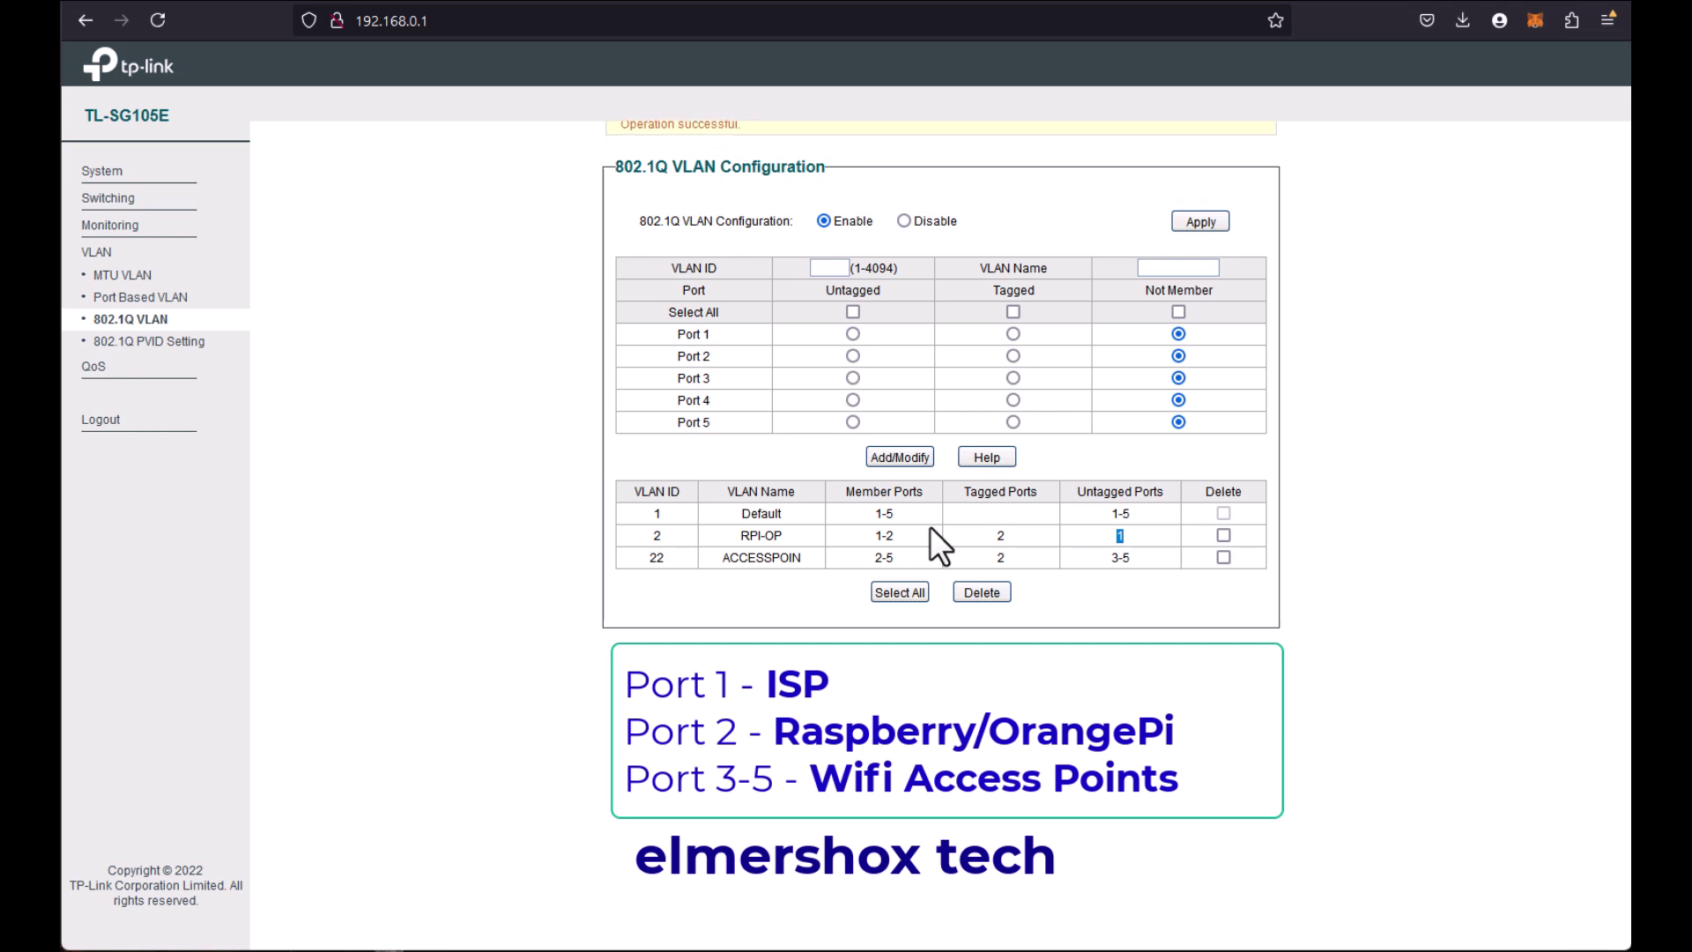
double_click(1000, 536)
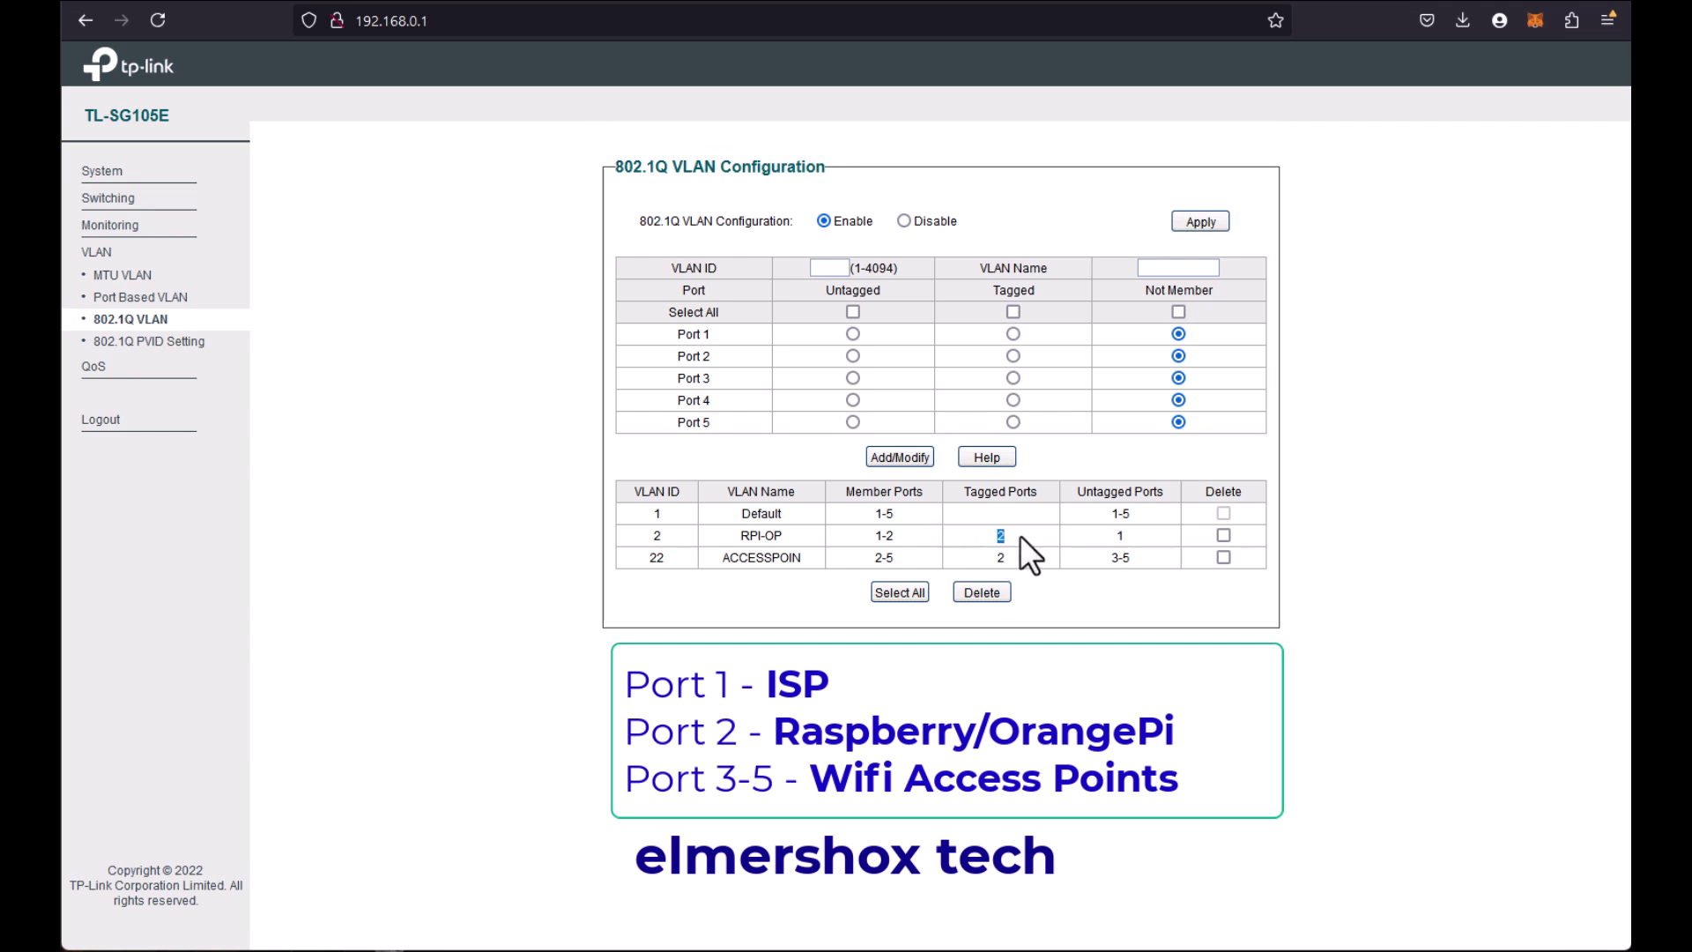
click(712, 356)
triple_click(714, 380)
drag(683, 401, 691, 379)
drag(615, 167, 806, 176)
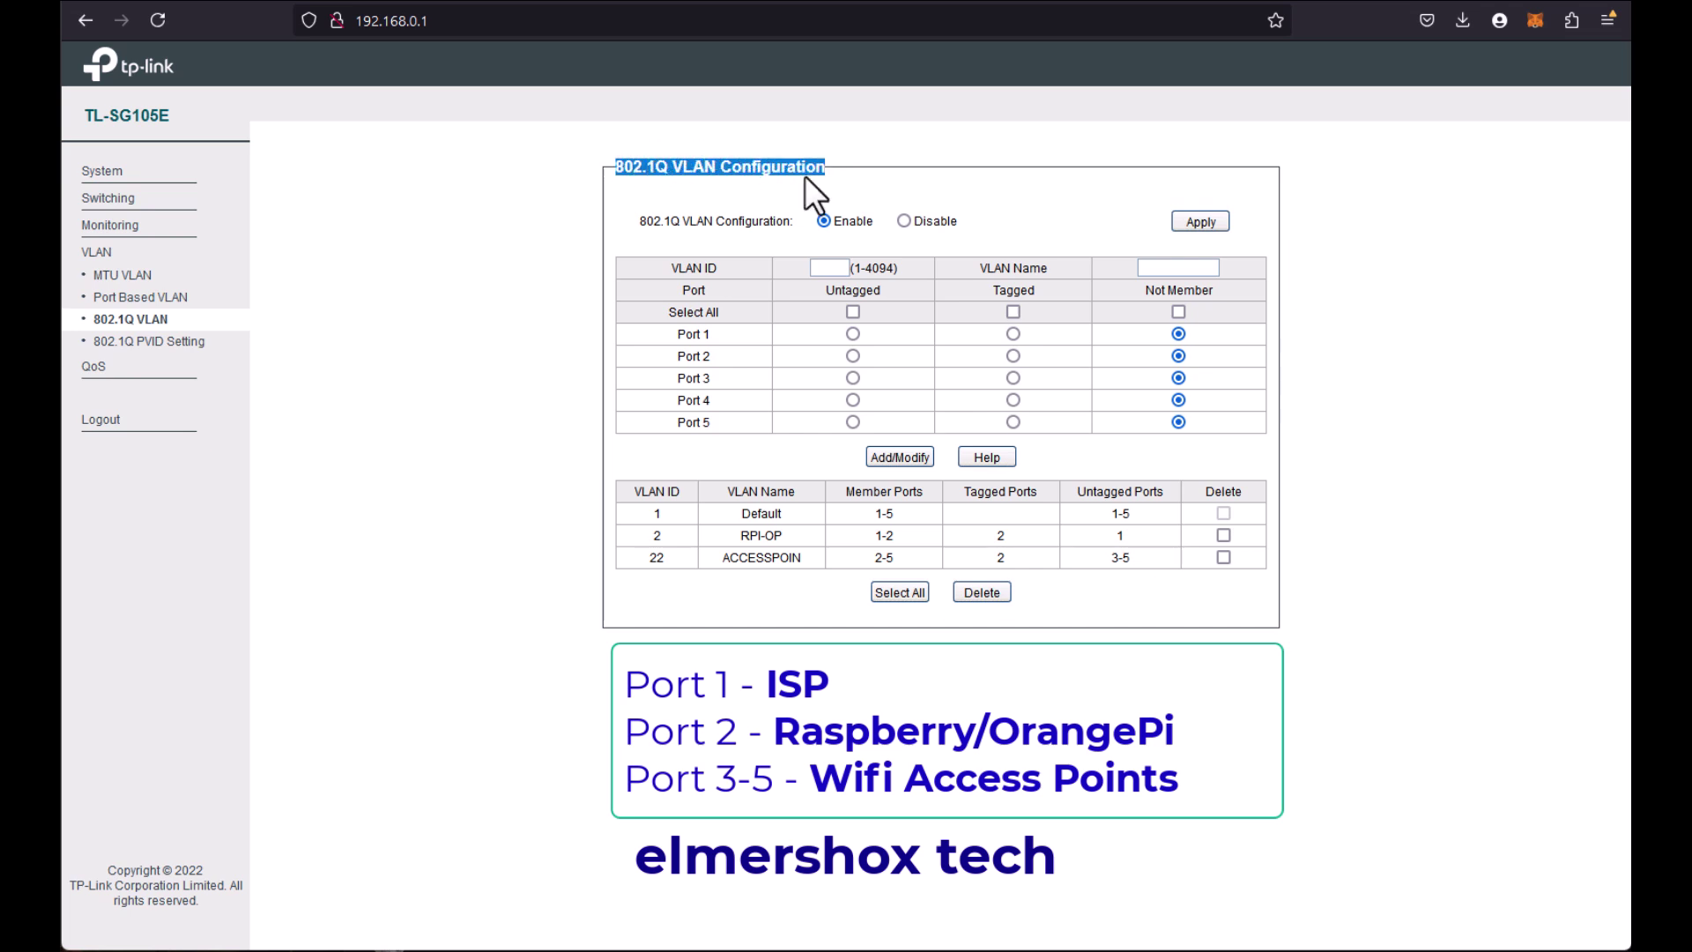
Step: On the 802.1Q PVID Setting page, give Port 2 PVID 2 and apply
click(141, 347)
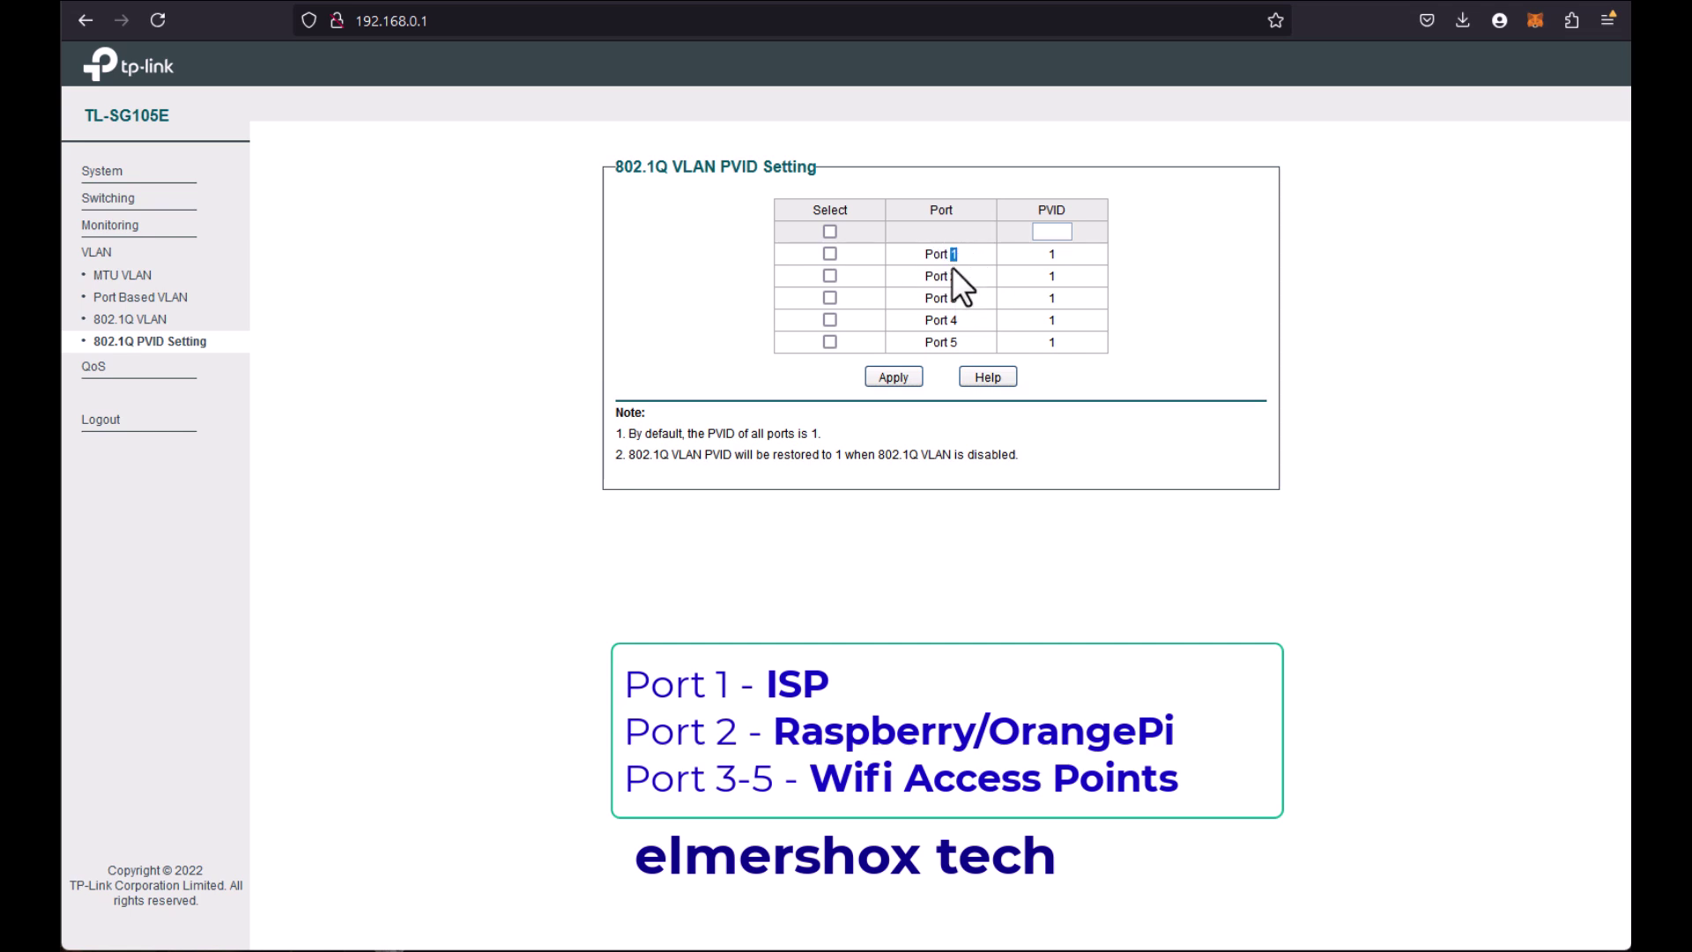
drag(1040, 258, 1092, 259)
click(1048, 238)
text(2)
click(895, 378)
mouse_move(968, 276)
mouse_down()
mouse_move(921, 273)
mouse_move(960, 280)
mouse_up()
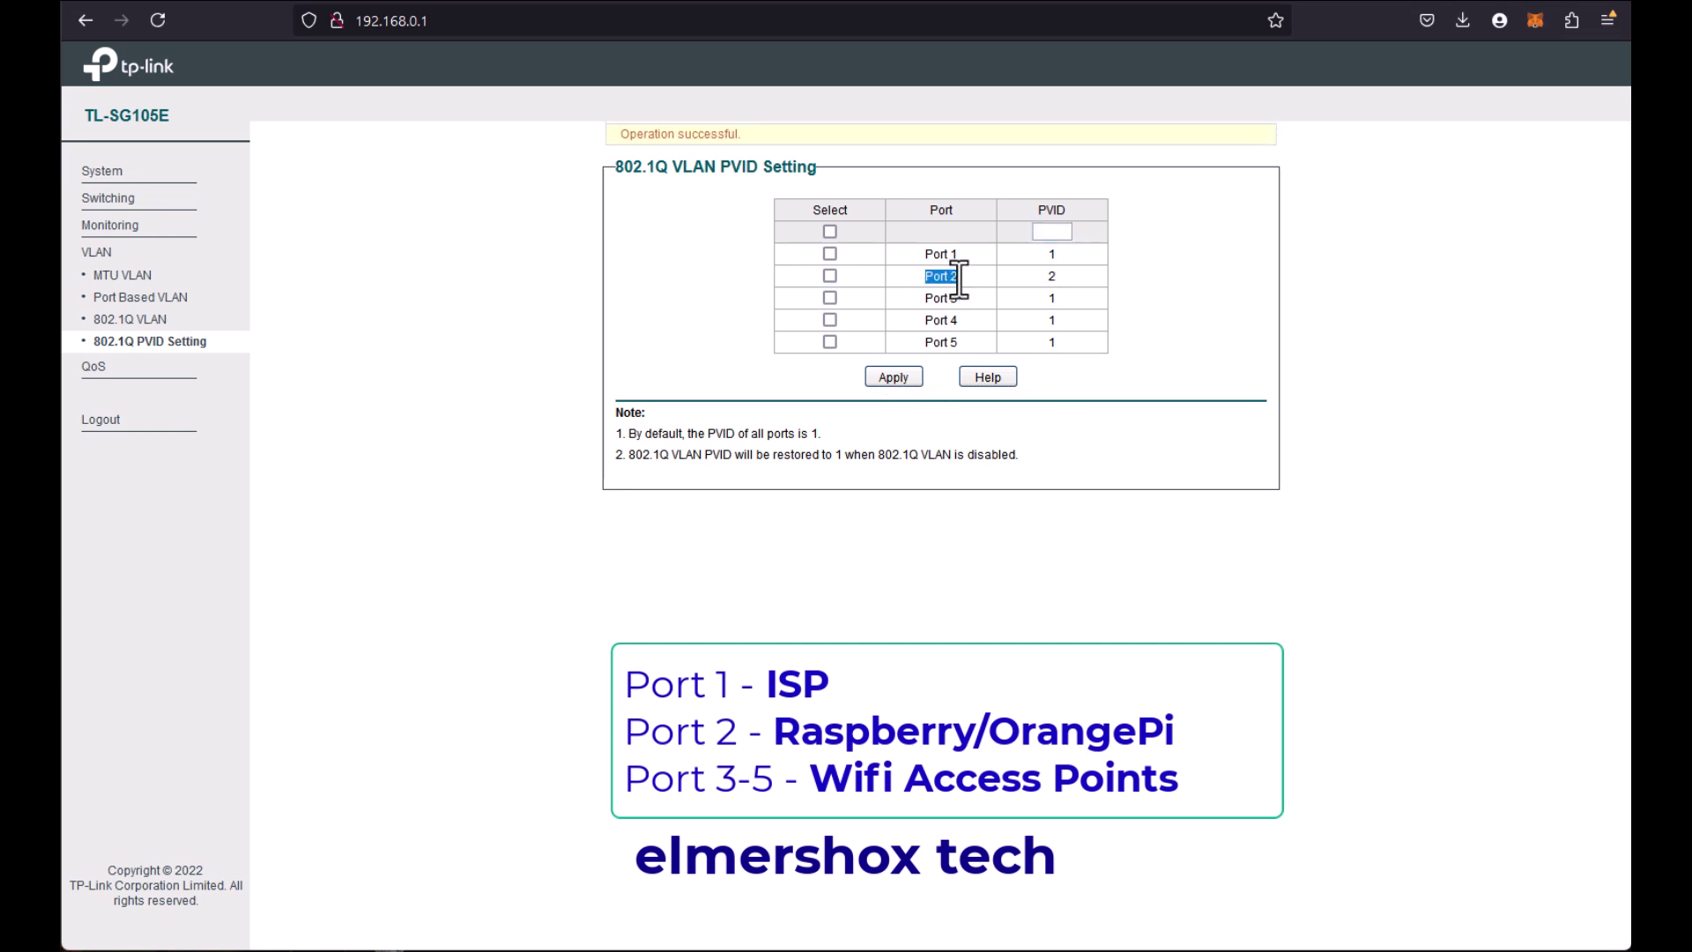
drag(1075, 277, 1044, 277)
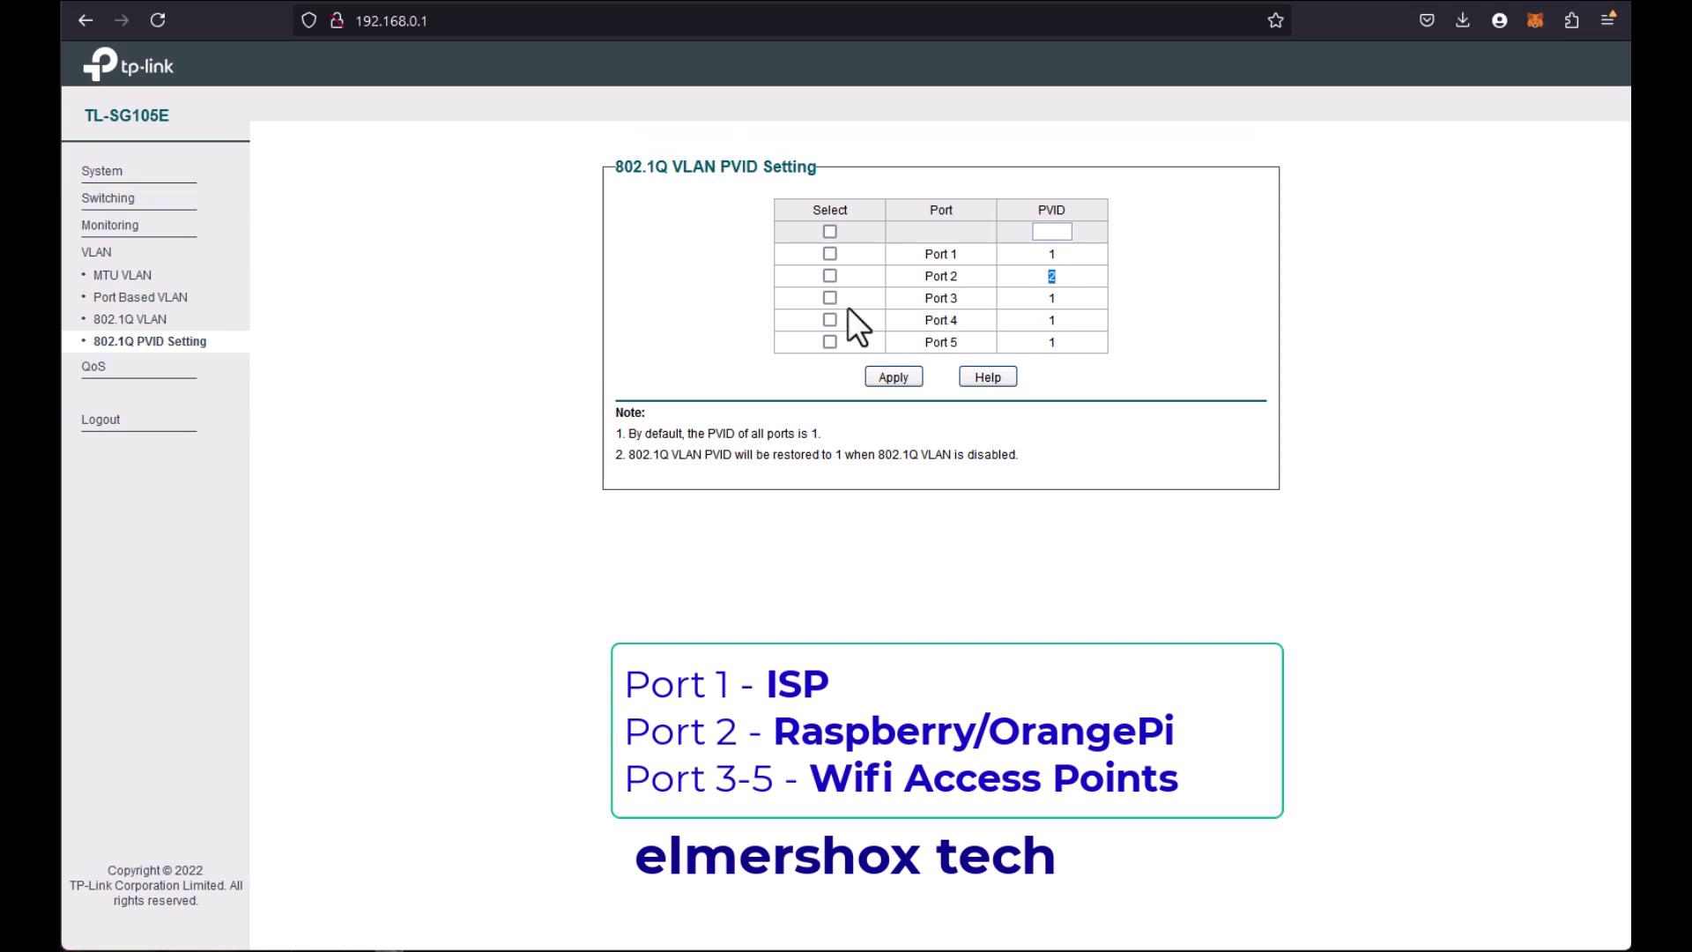
Step: Assign PVID 22 to ports 3, 4 and 5, applying it and dismissing the missing-PVID alert
click(829, 344)
click(1047, 233)
text(22)
click(907, 379)
click(893, 377)
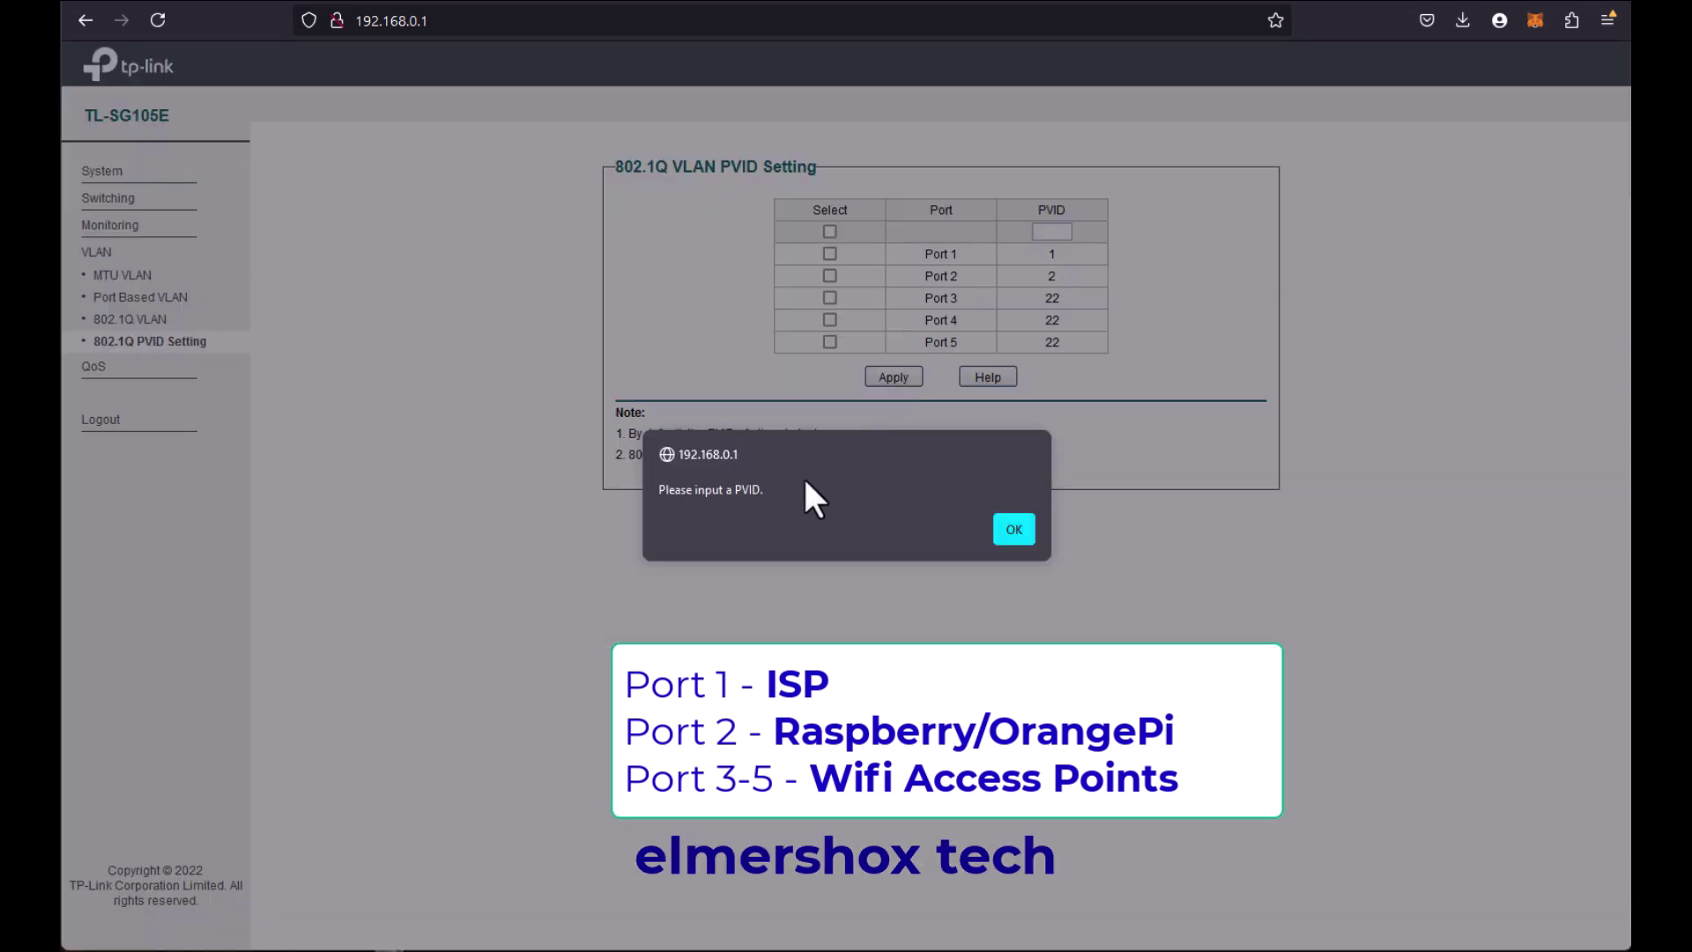
click(1013, 529)
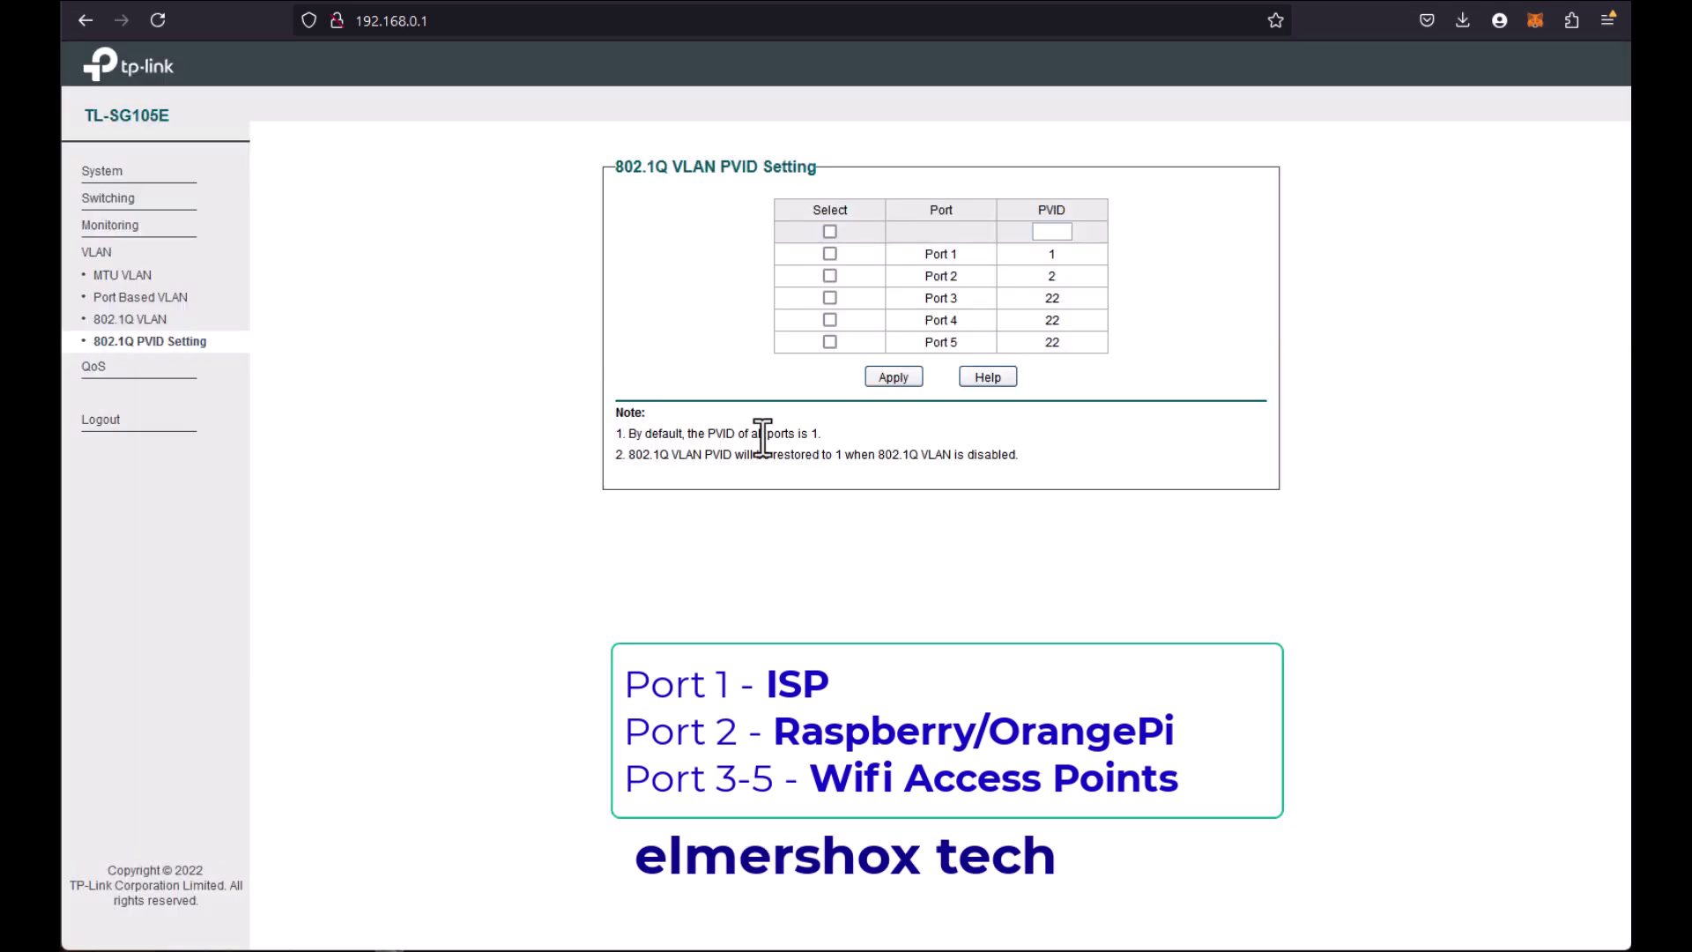